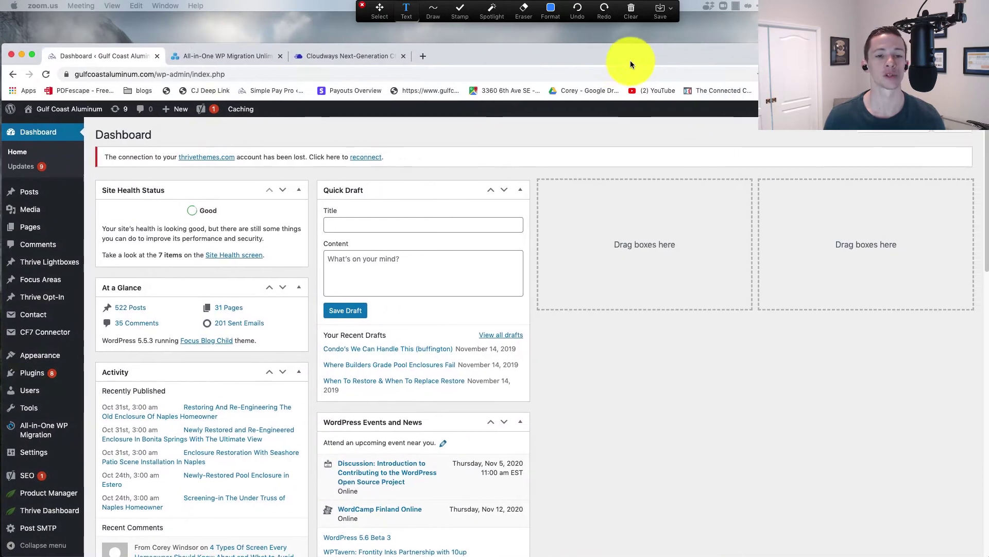
- Review the import limit listed on ServMask's Unlimited Extension page
click(249, 60)
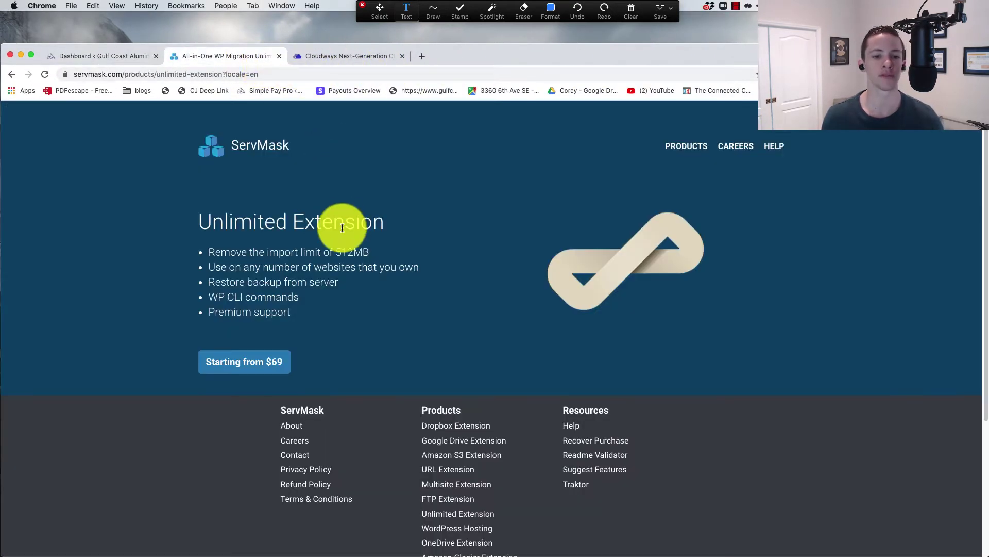
drag(330, 252, 390, 249)
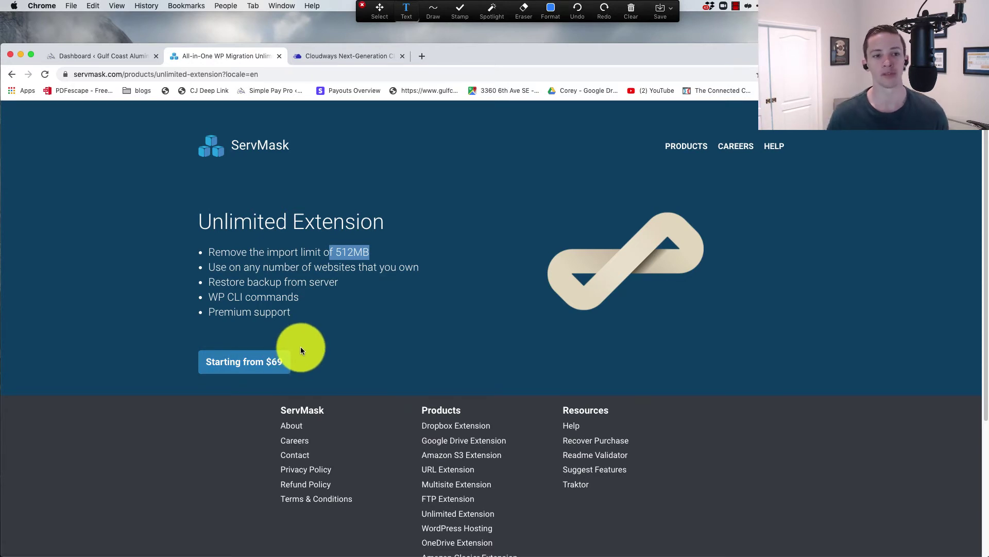
click(113, 64)
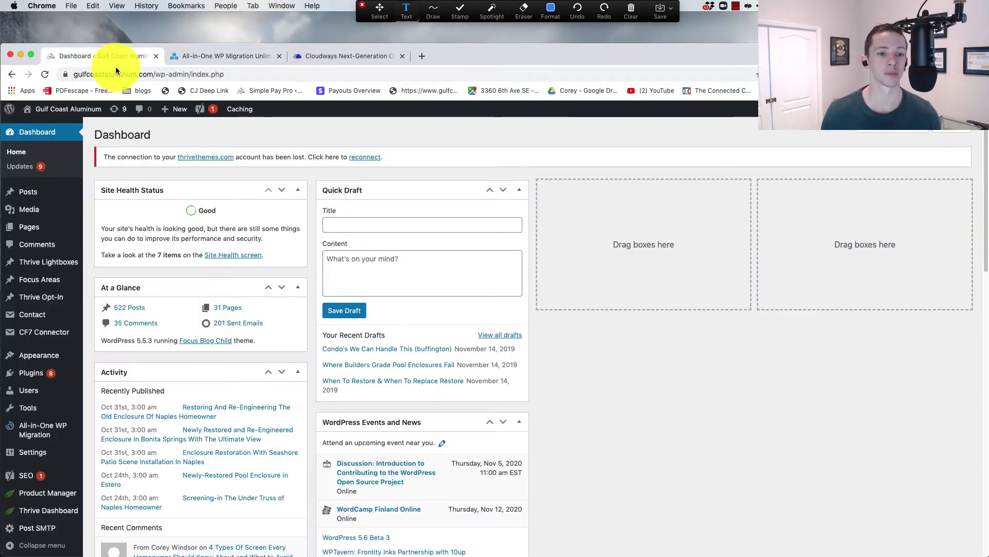
click(238, 59)
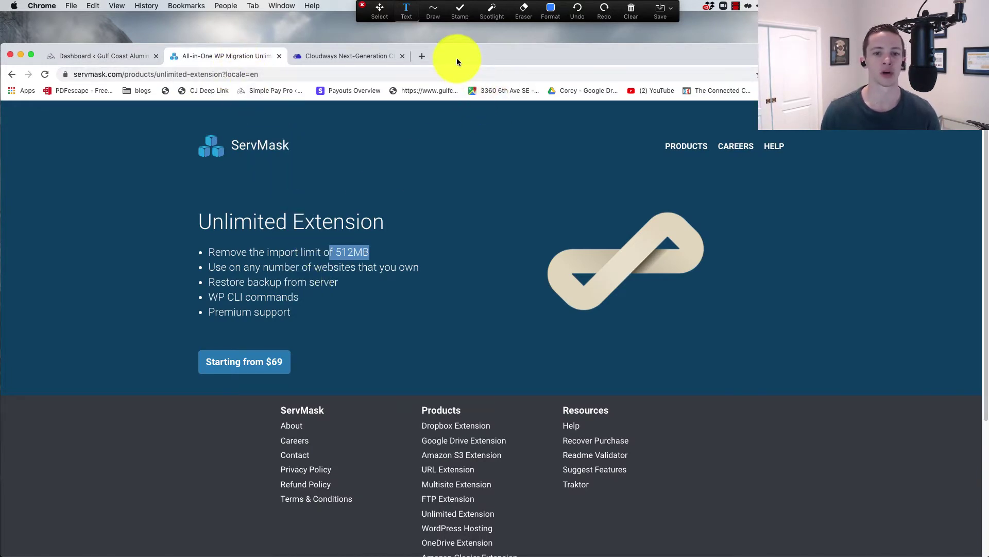
- Move the browser window up and place the migration checklist note beside the site's WordPress dashboard
drag(457, 55, 458, 24)
key(super+Tab)
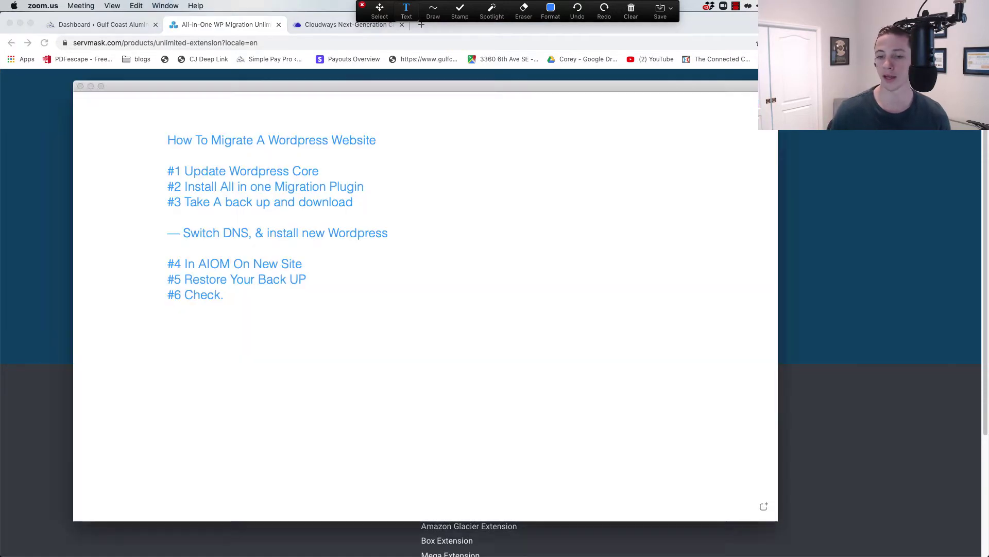
drag(155, 85, 928, 85)
key(super+h)
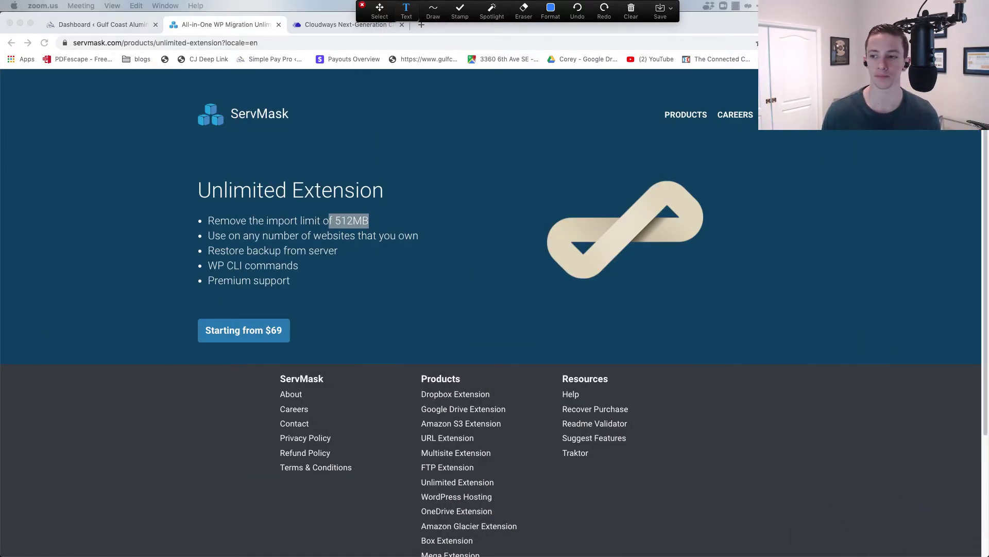
click(72, 29)
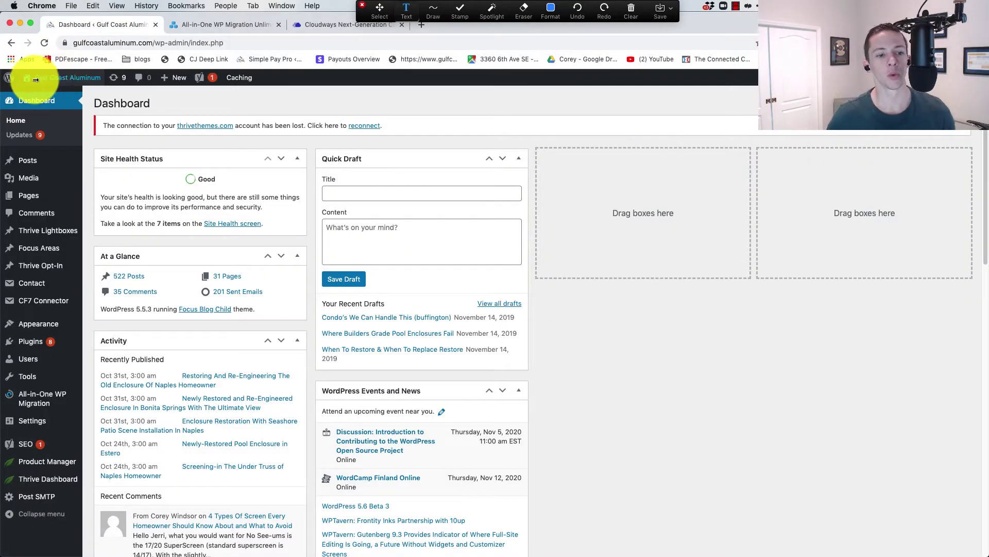
key(super+Tab)
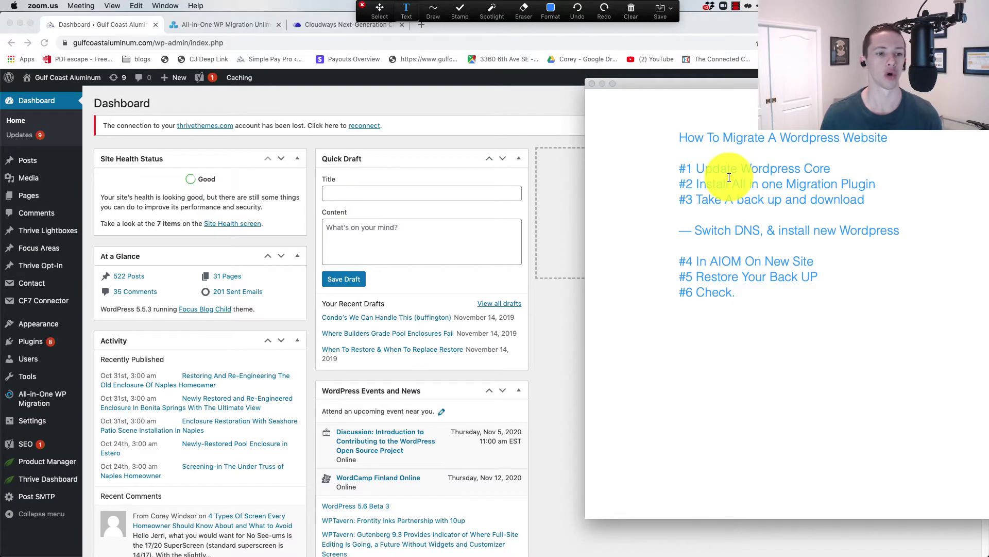
- Check the WordPress core version on the Updates page and update the All-in-One WP Migration plugin
click(17, 135)
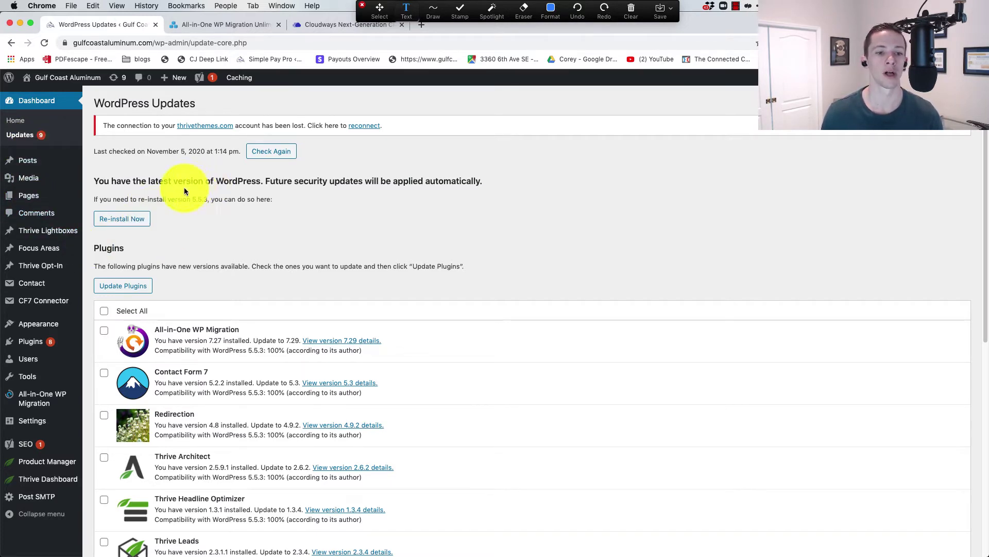
drag(178, 201, 275, 206)
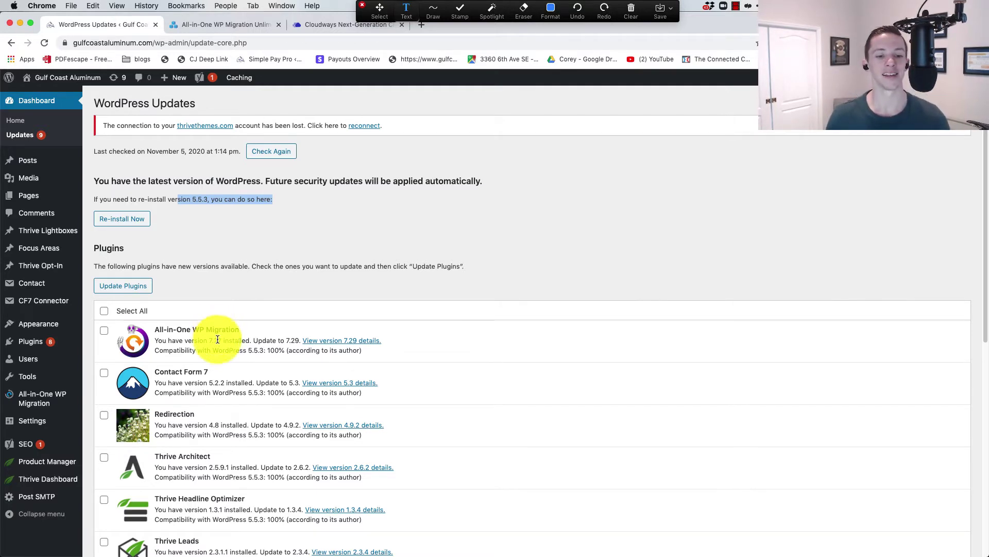
drag(214, 341, 233, 340)
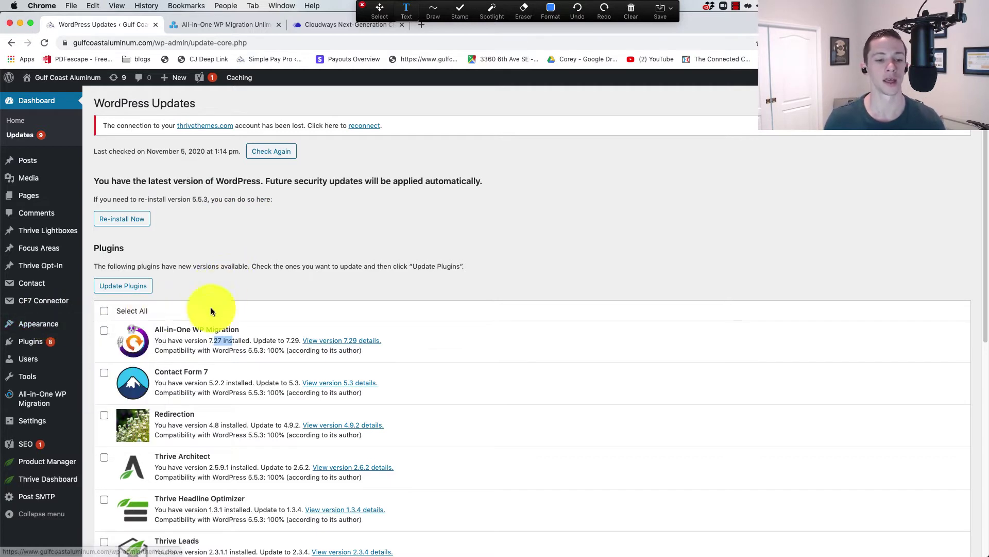
click(104, 330)
click(136, 287)
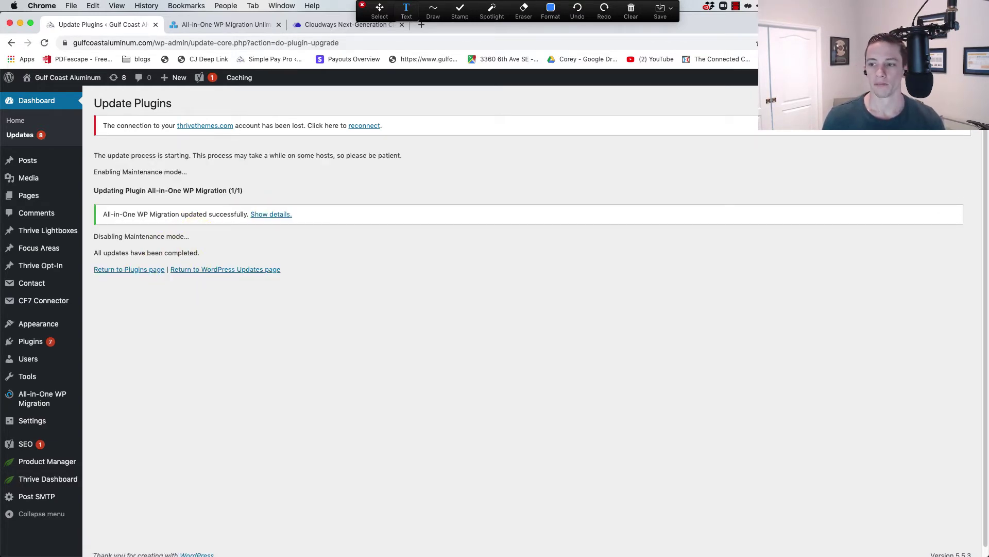
- Review the migration notes in TextEdit, the plugin's available functions and ServMask's extension page
key(super+Tab)
drag(807, 132, 570, 99)
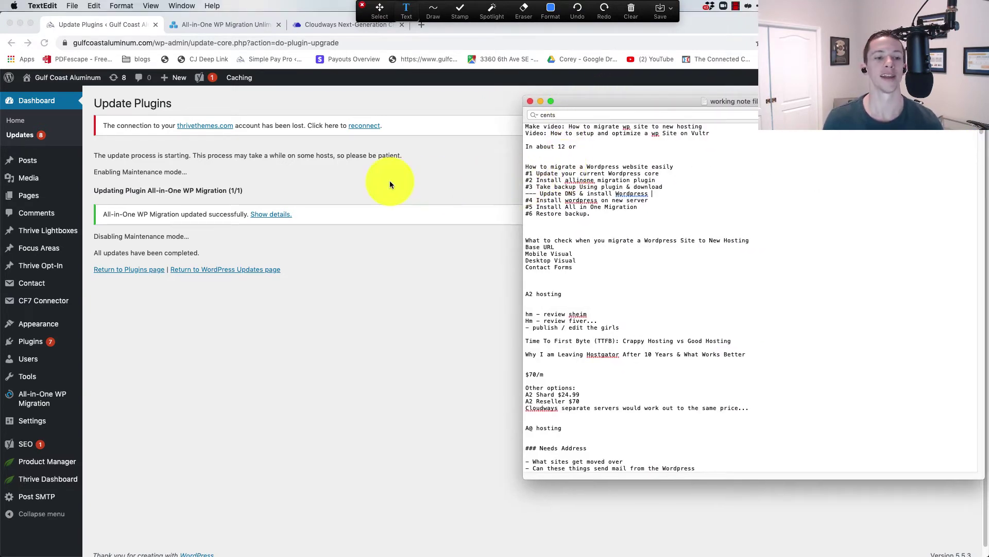
click(122, 351)
mouse_move(28, 342)
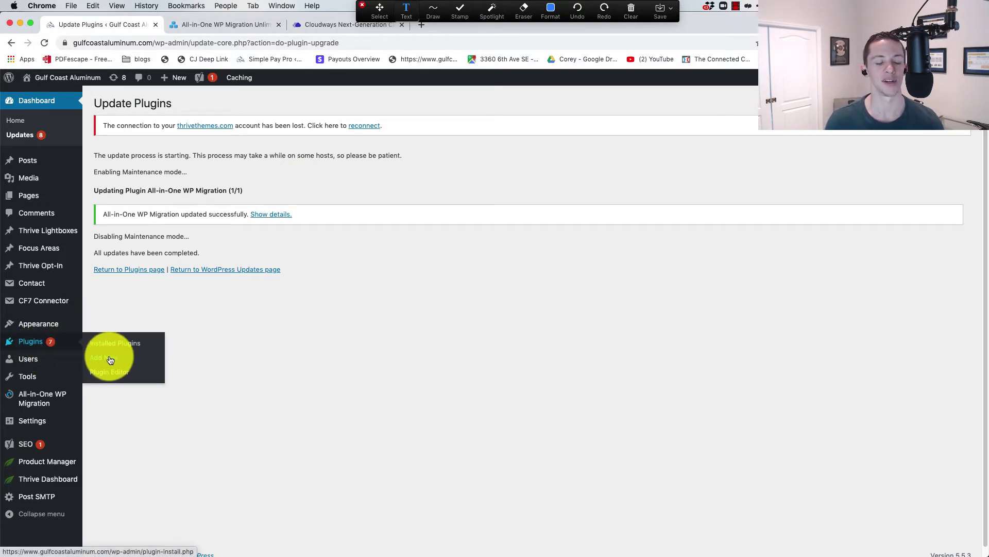
mouse_move(46, 396)
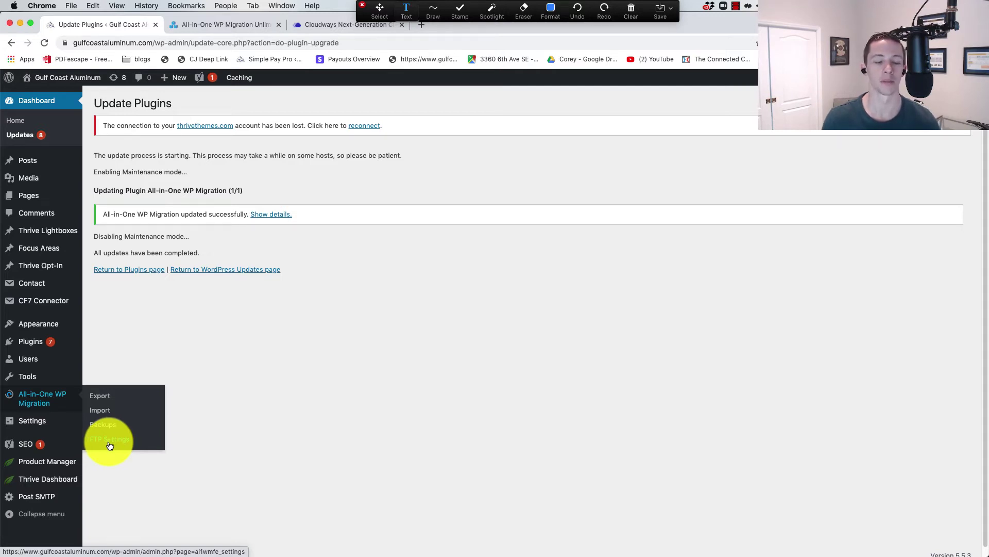
click(211, 24)
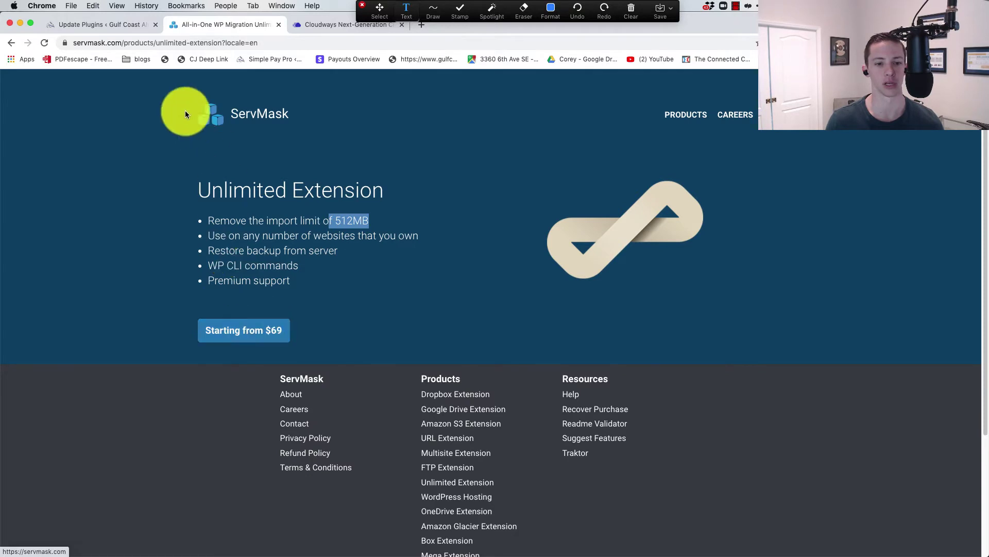
click(77, 24)
- Export the site to a file with All-in-One WP Migration
mouse_move(46, 376)
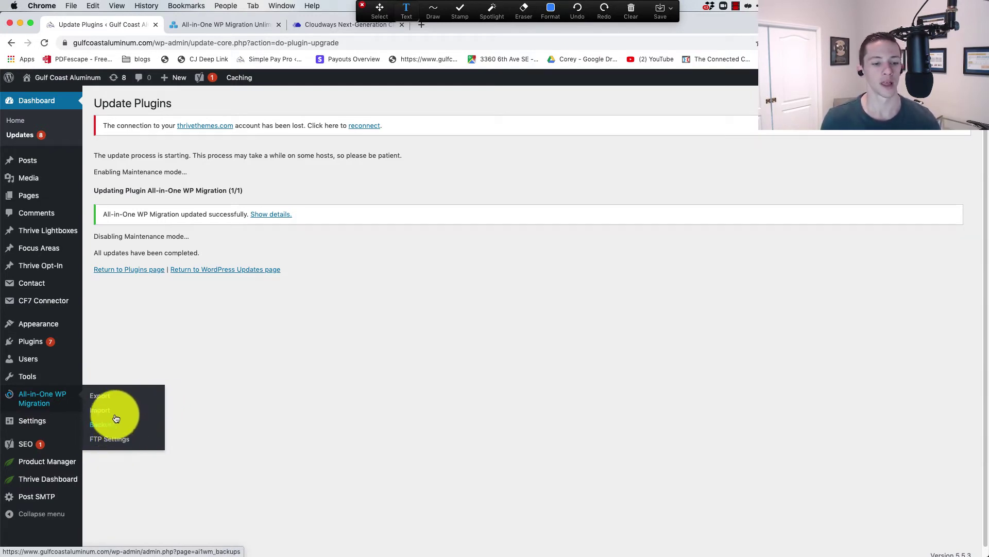
click(104, 396)
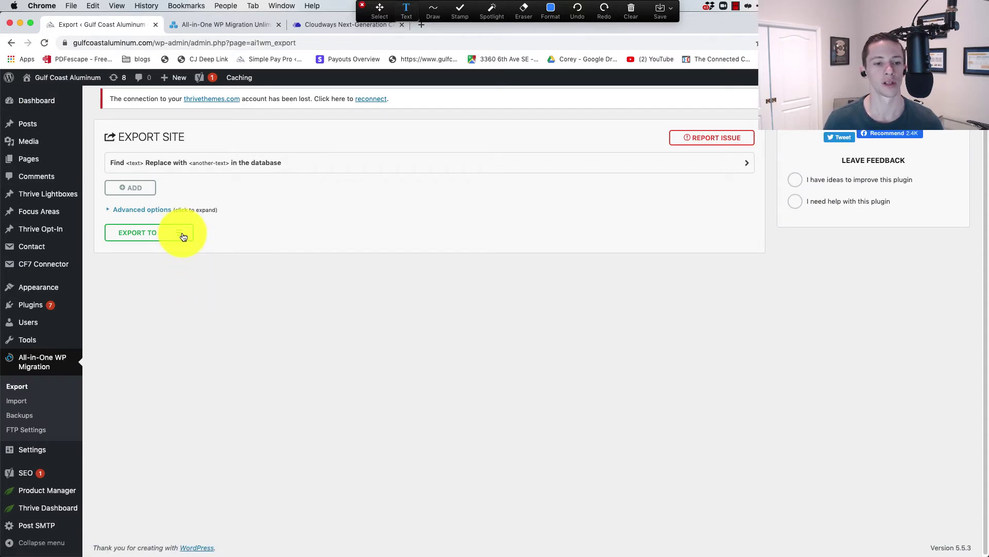
click(183, 236)
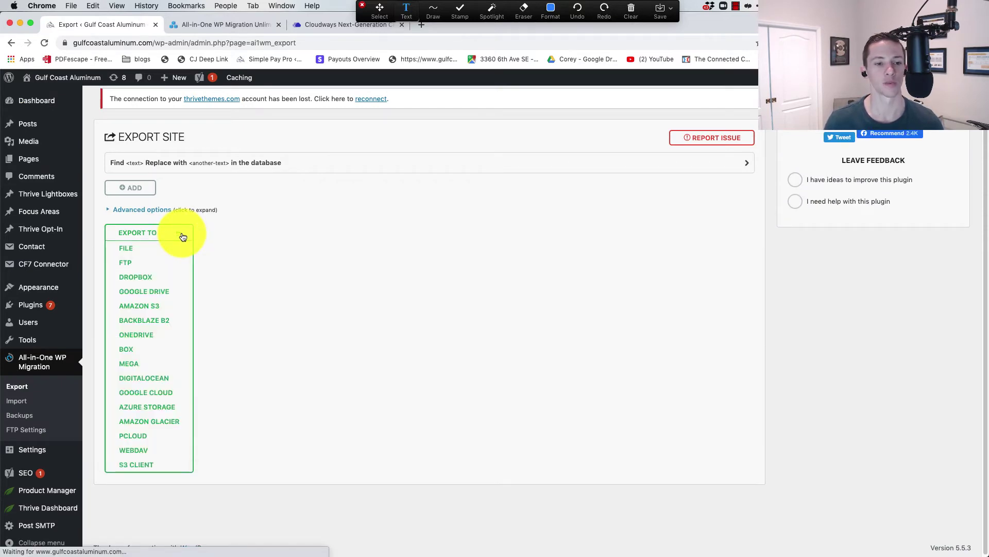
click(126, 249)
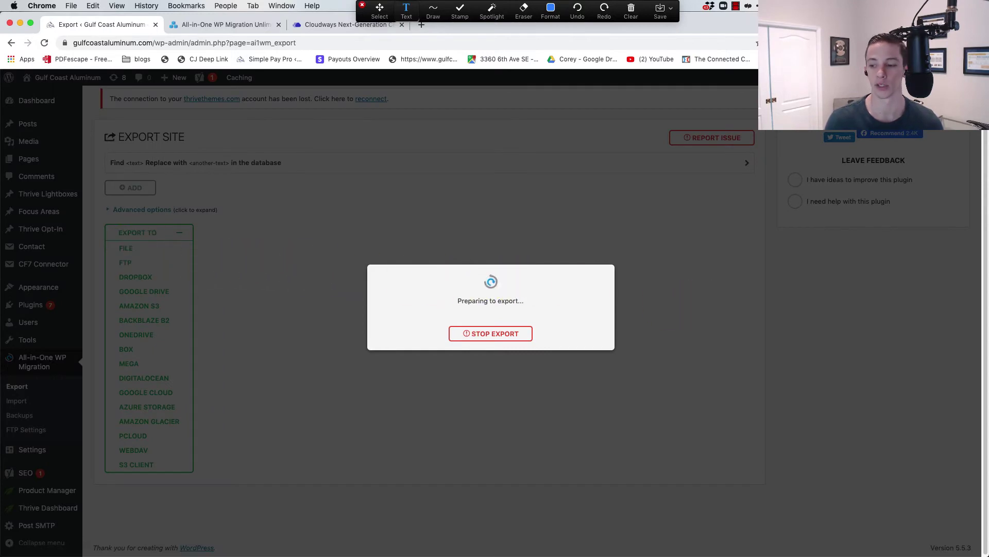
key(super+Tab)
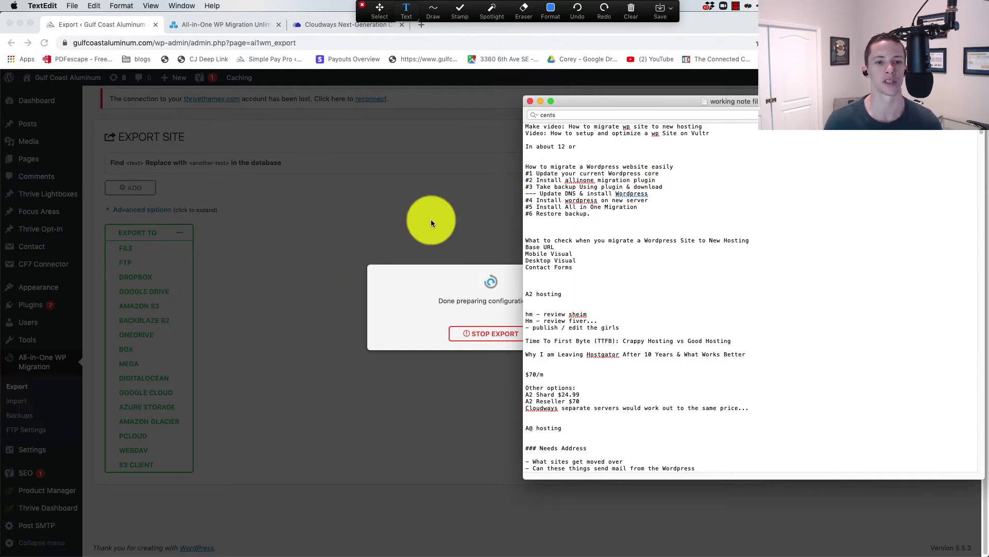
key(super+h)
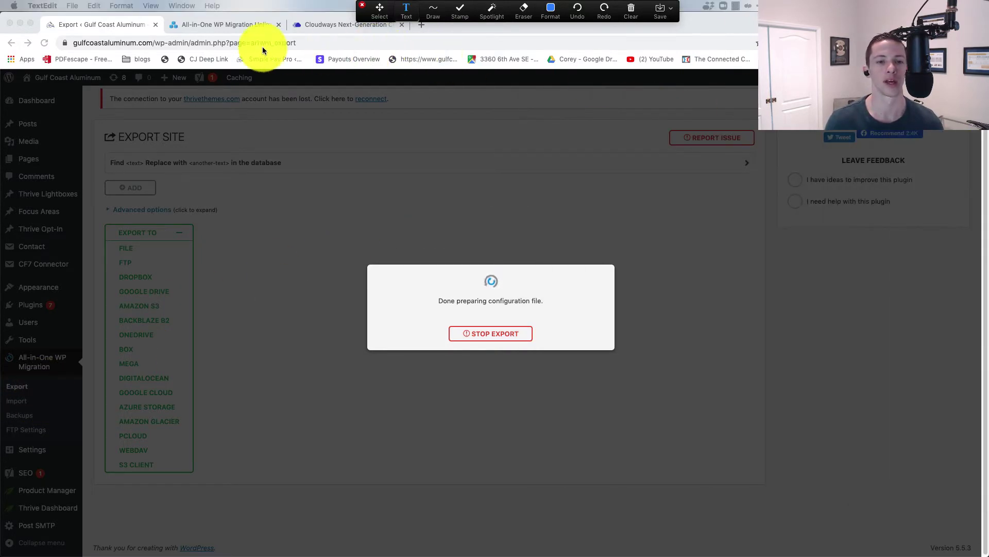
- Copy the site's admin address up to "admin.php?" and open it in a new browser tab
click(218, 43)
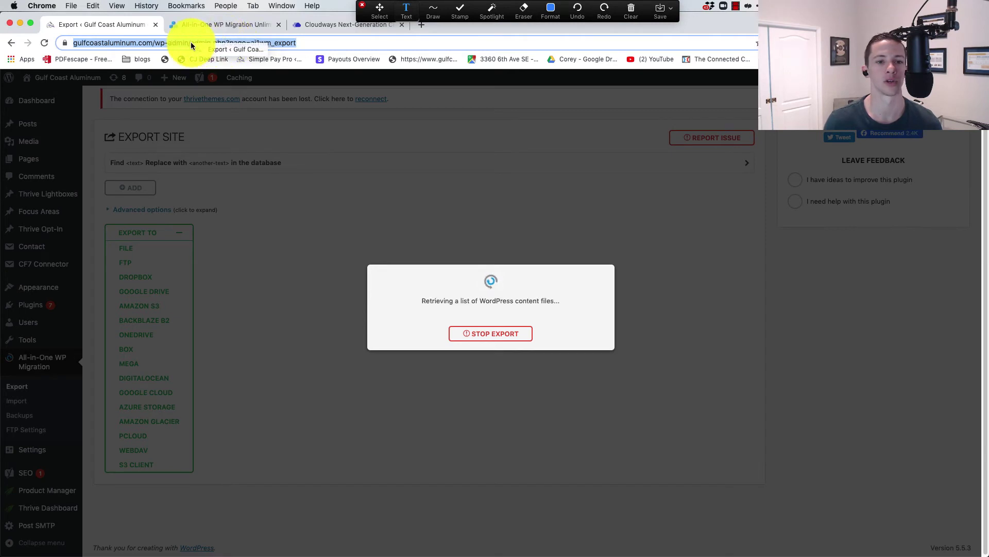
click(214, 43)
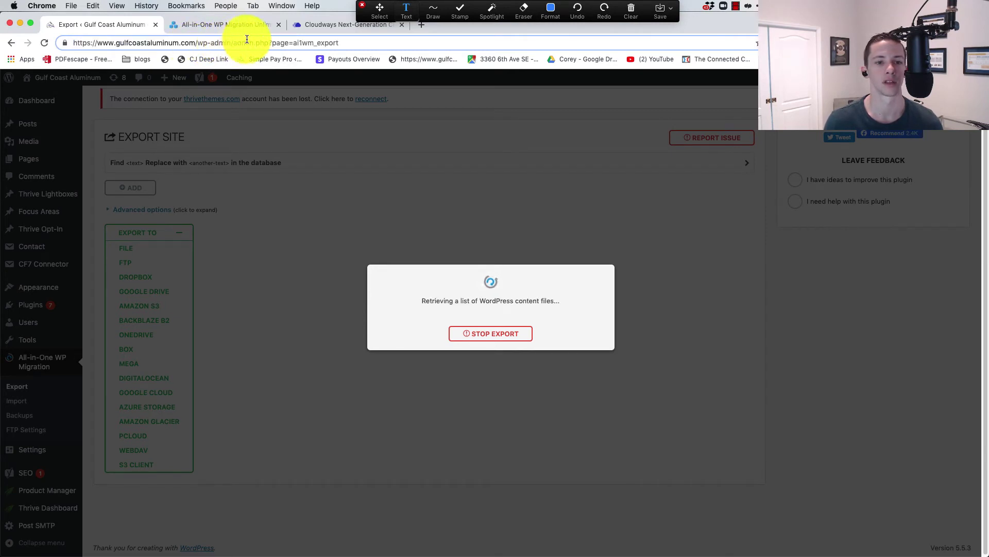
drag(272, 42, 18, 22)
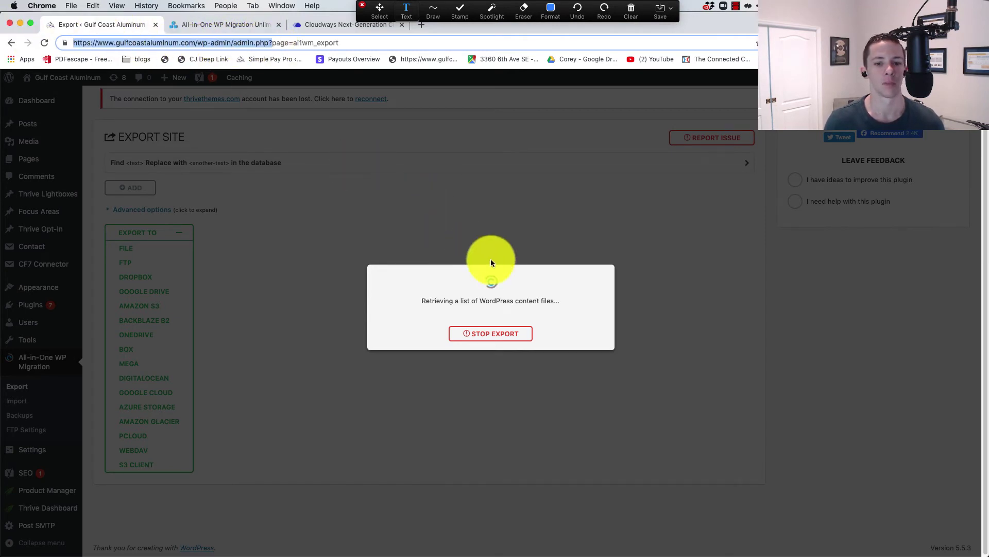
right_click(249, 45)
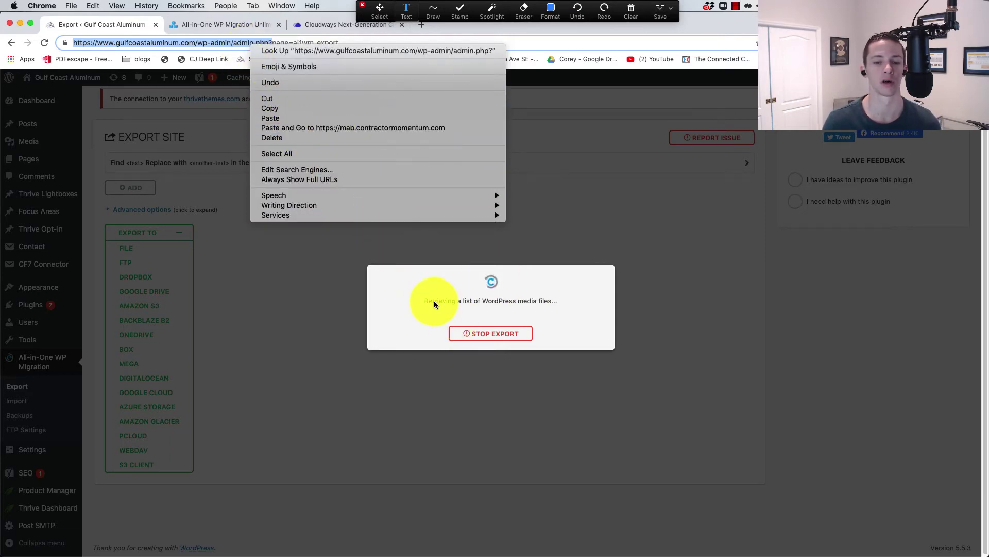
click(295, 109)
click(422, 25)
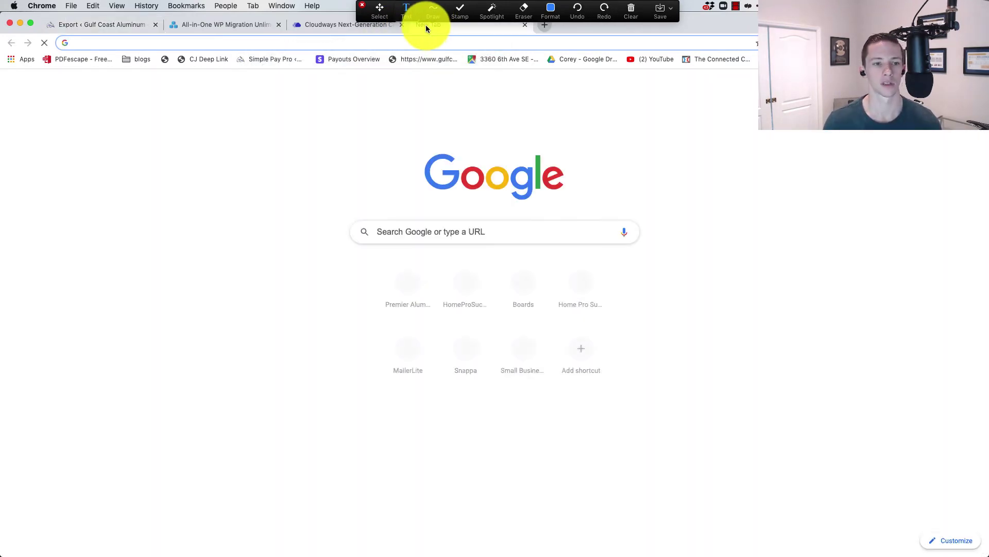
key(super+v)
key(Return)
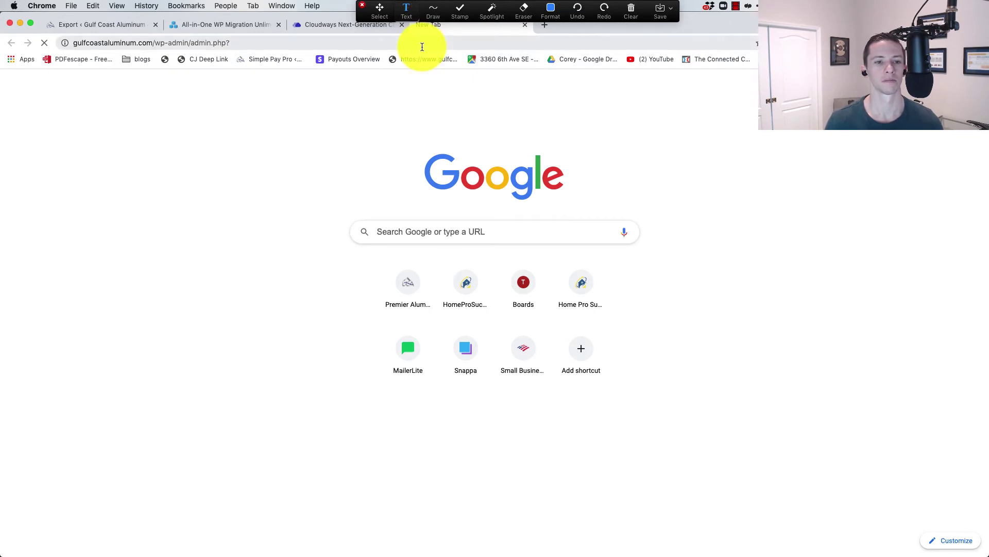
click(381, 39)
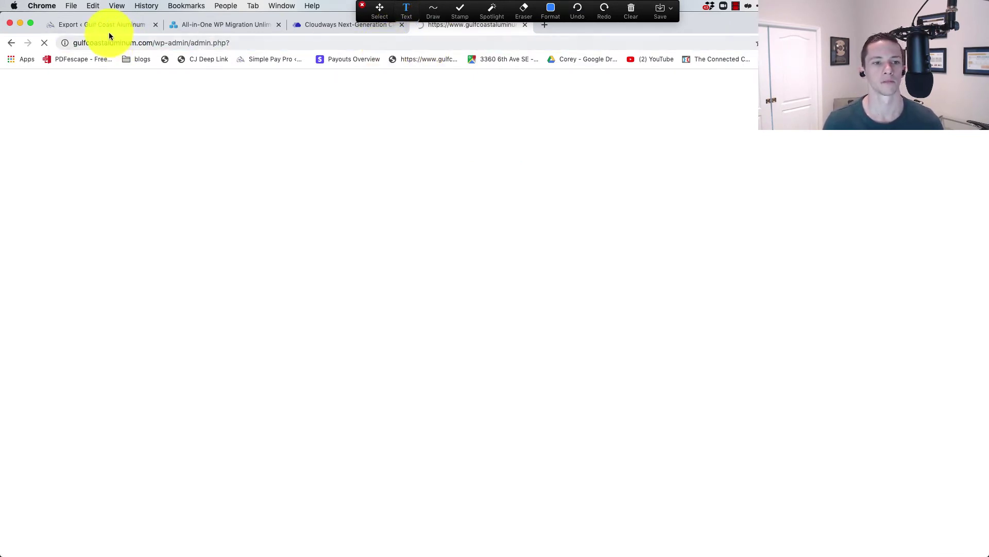
- Check the export's progress, and shorten the new tab's address to gulfcoastaluminum.com/wp-admin to load the dashboard
click(93, 25)
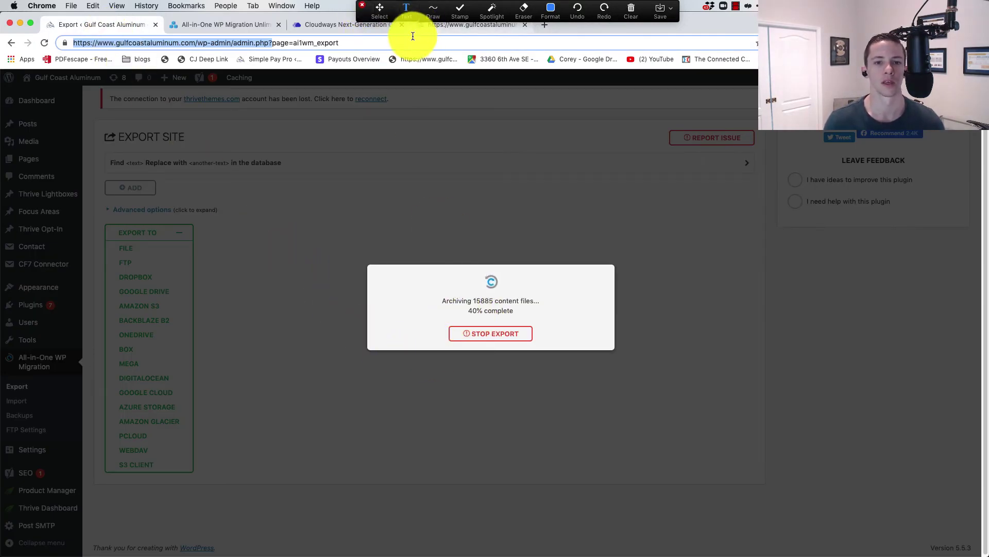
click(461, 32)
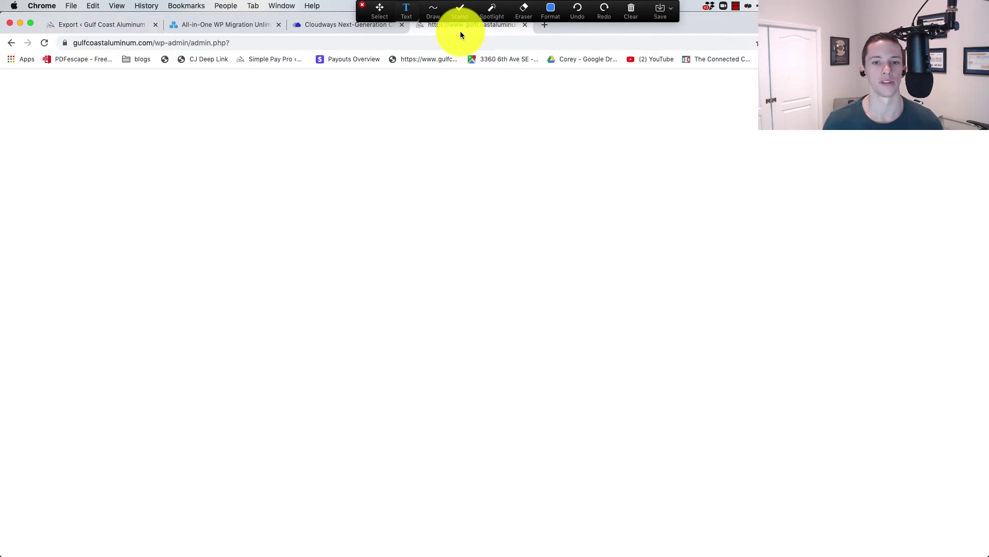
click(353, 44)
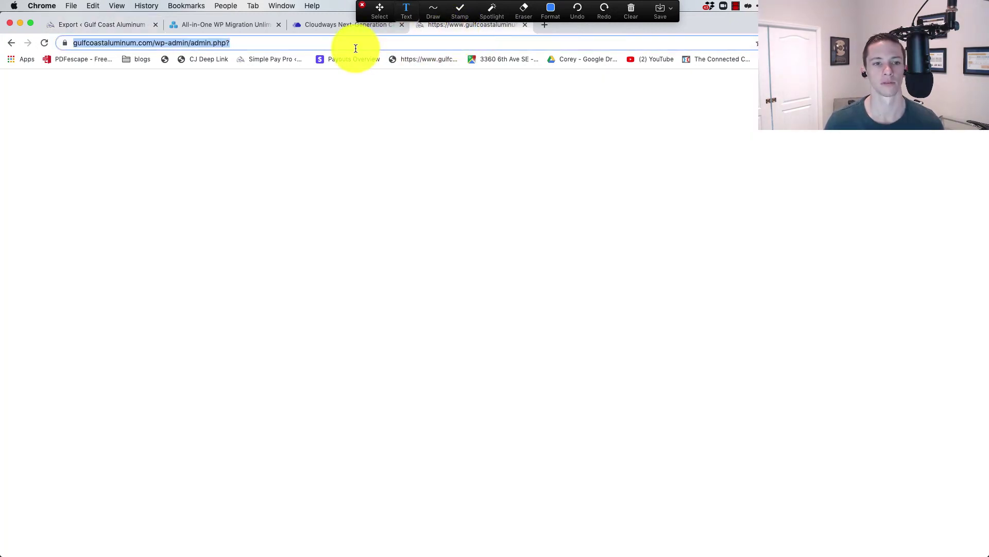
click(355, 47)
key(Return)
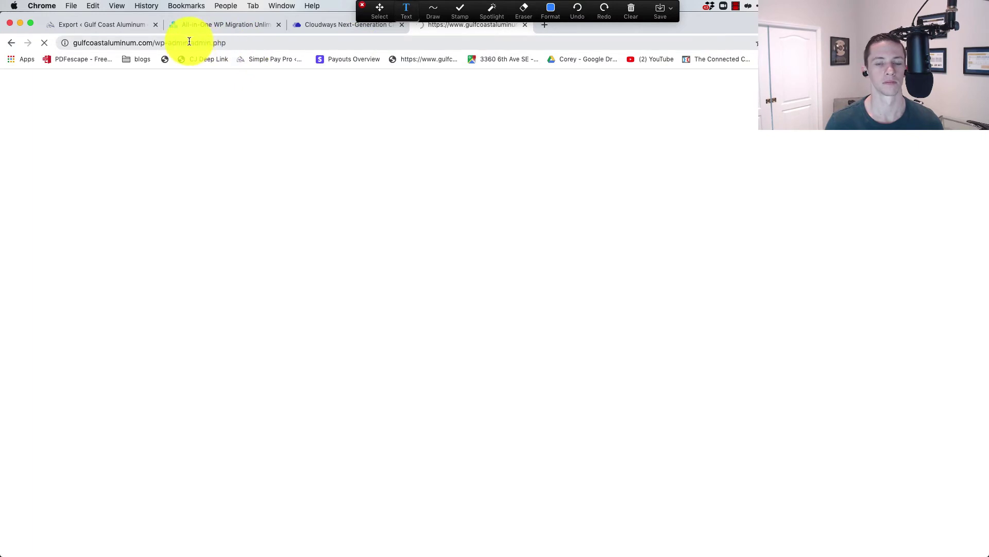
key(BackSpace)
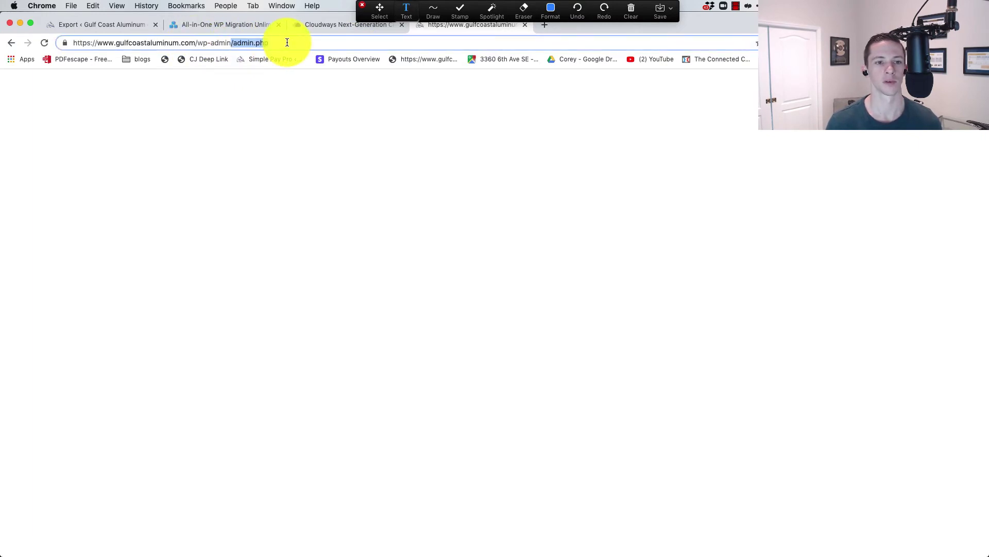
key(Return)
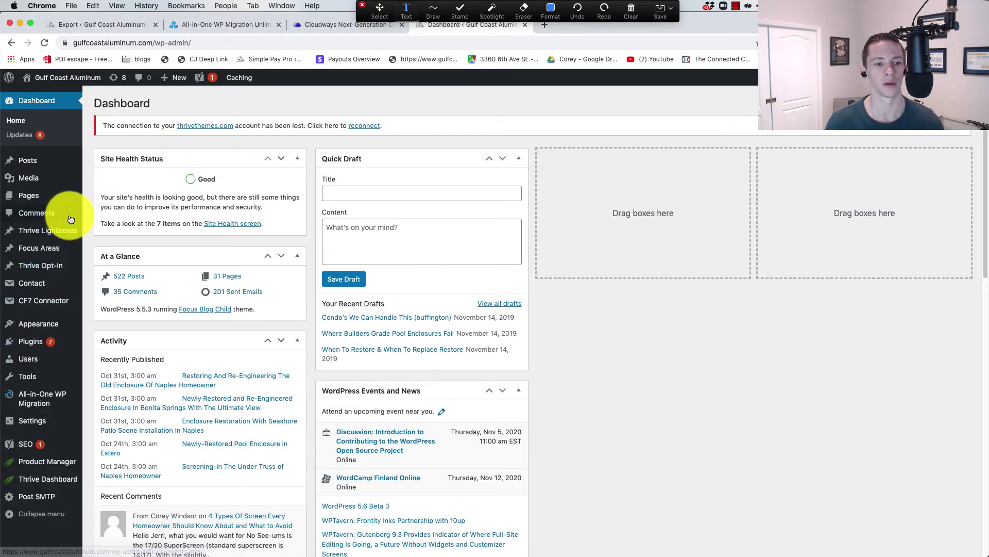
mouse_move(30, 395)
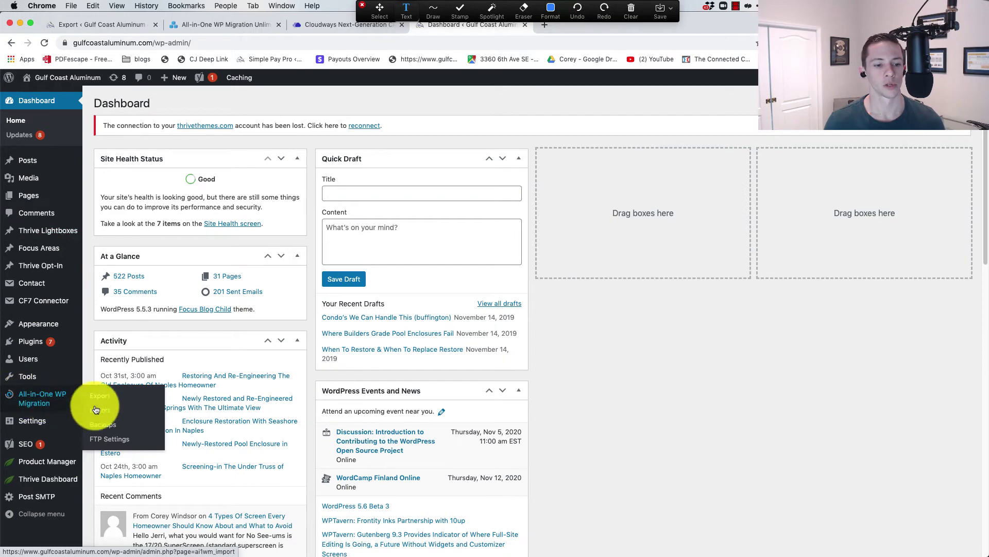
click(104, 425)
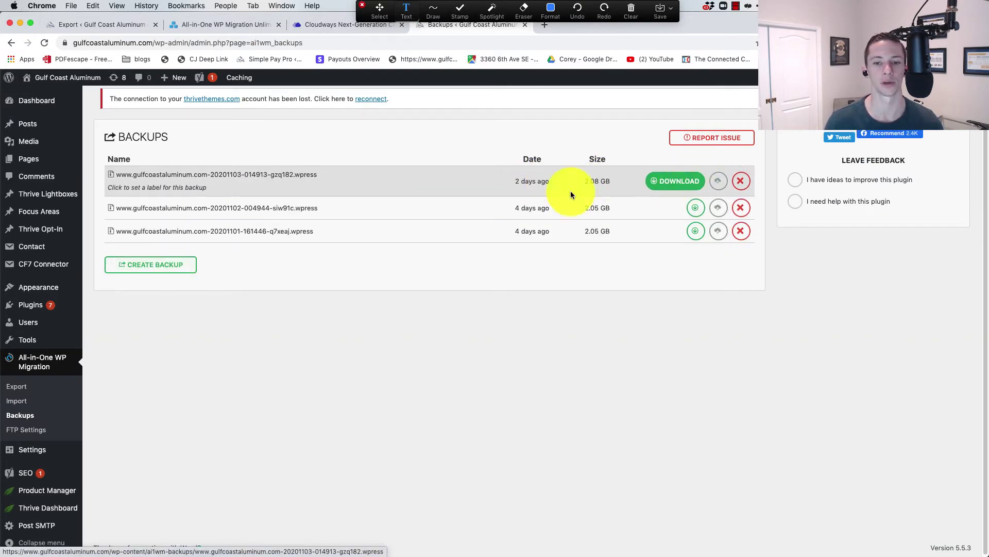
click(101, 28)
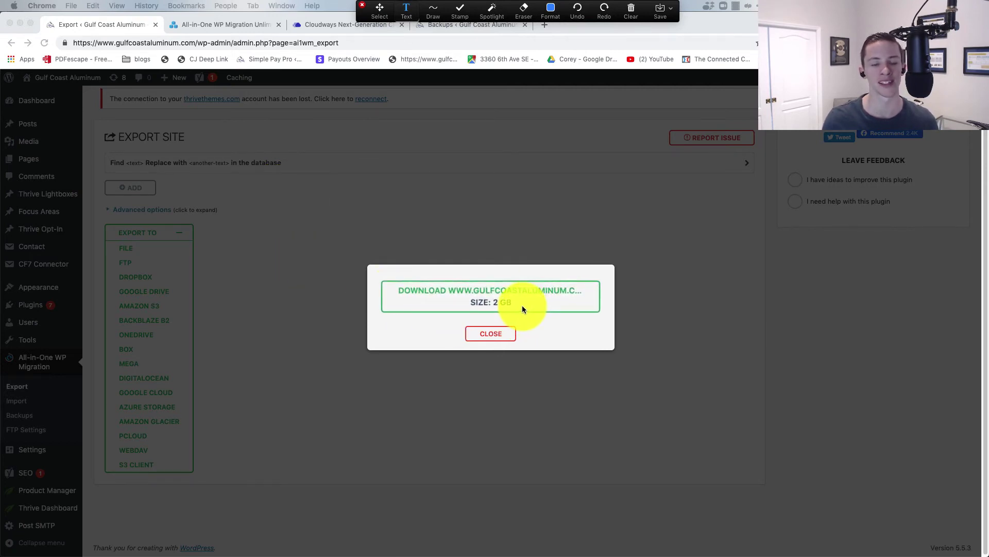
click(443, 293)
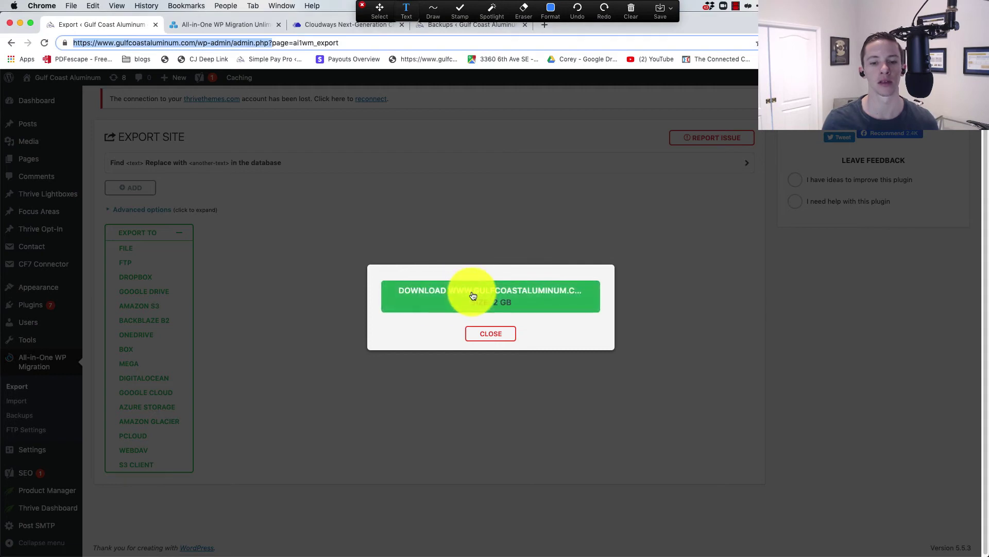
click(448, 293)
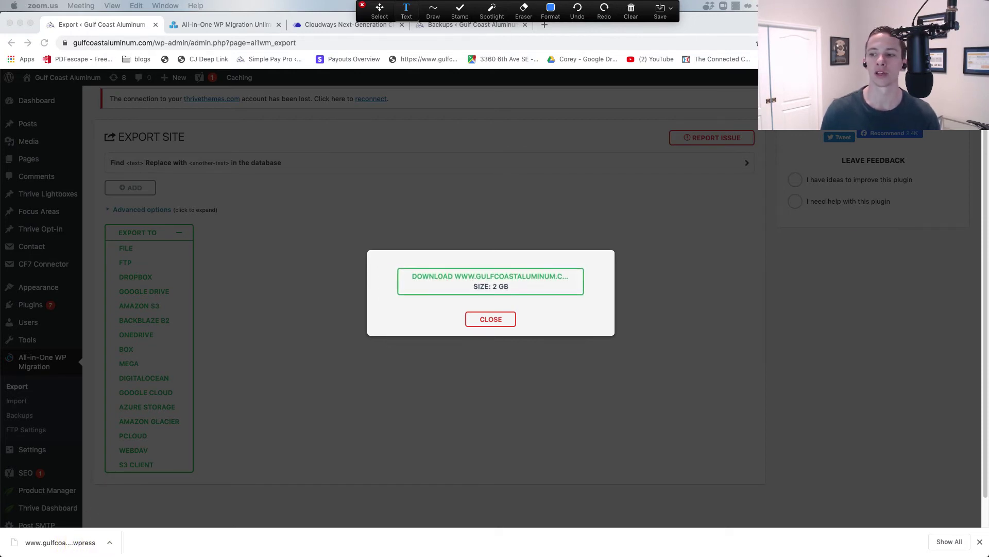
- Switch to the new Cloudways site's WordPress dashboard window, maximize it and highlight the temporary domain in its address
key(super+Tab)
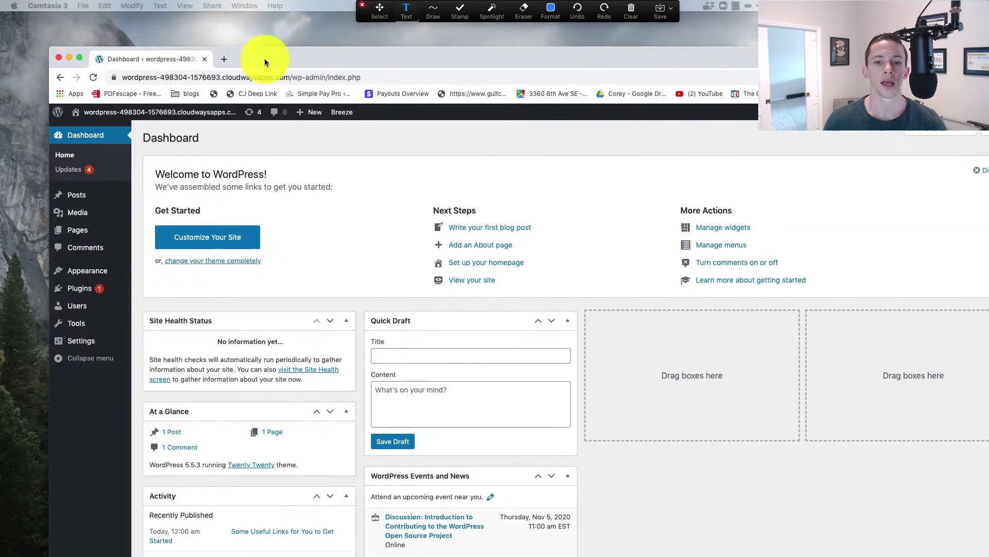
click(240, 42)
double_click(239, 36)
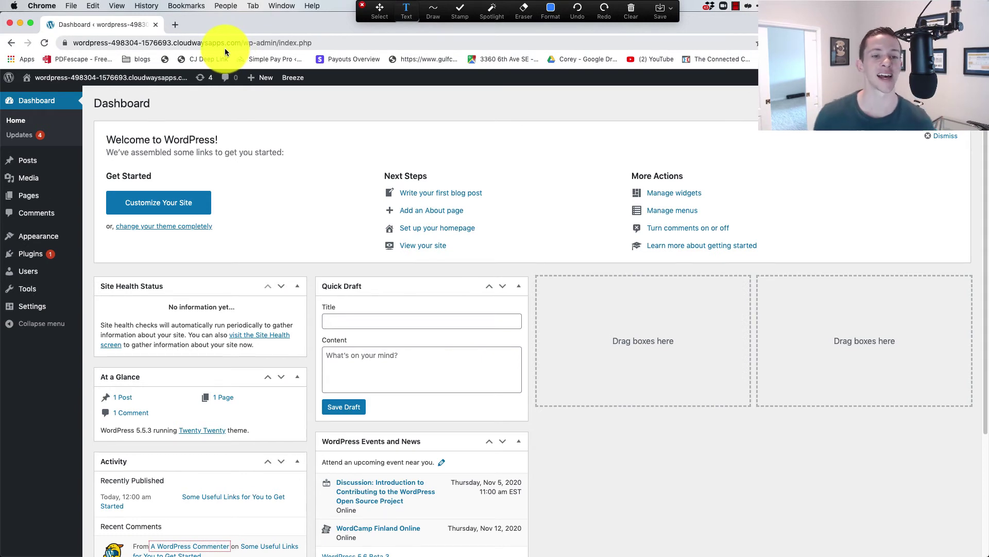
drag(238, 44, 166, 41)
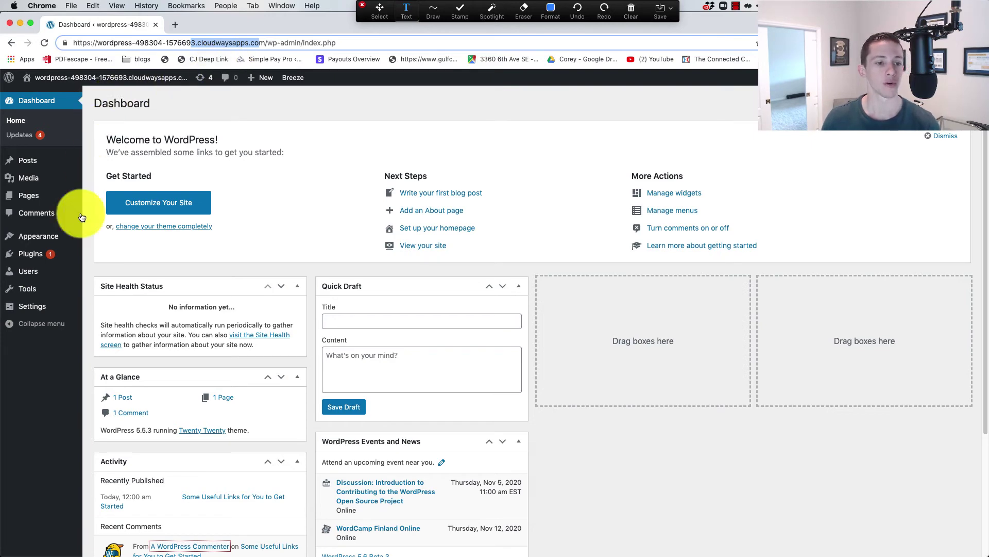
- Find the All-in-One WP Migration plugin by searching for "all in one migration", and install and activate it on the new site
mouse_move(60, 257)
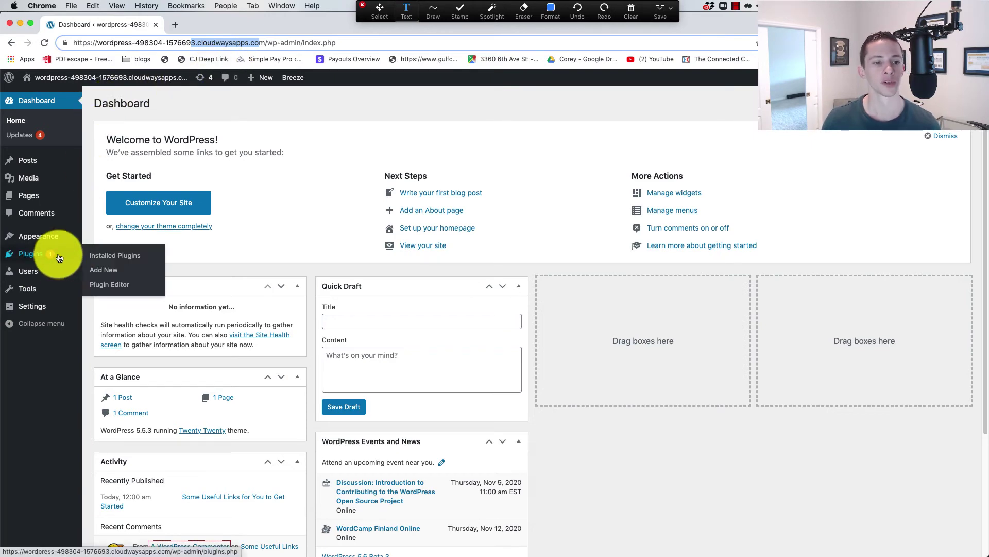
click(108, 271)
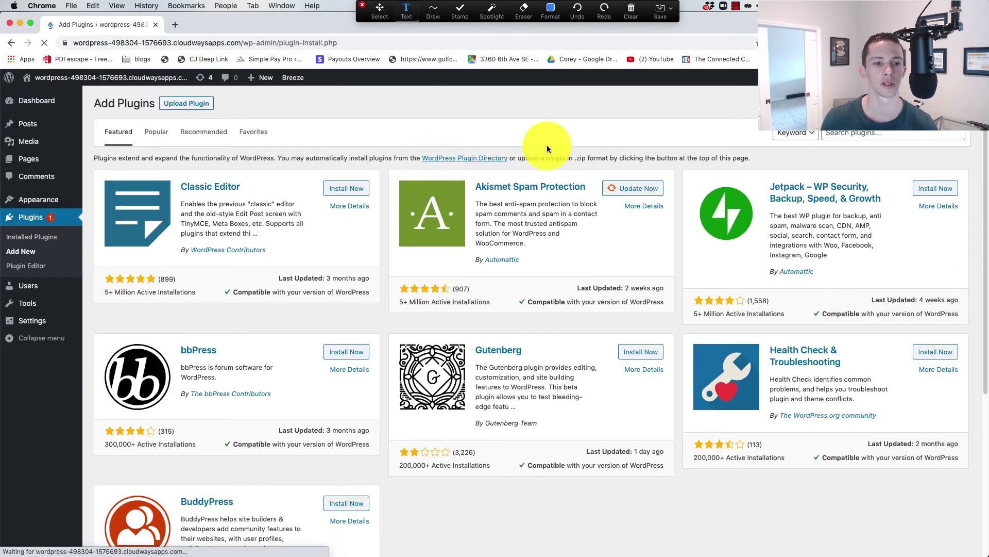
click(866, 132)
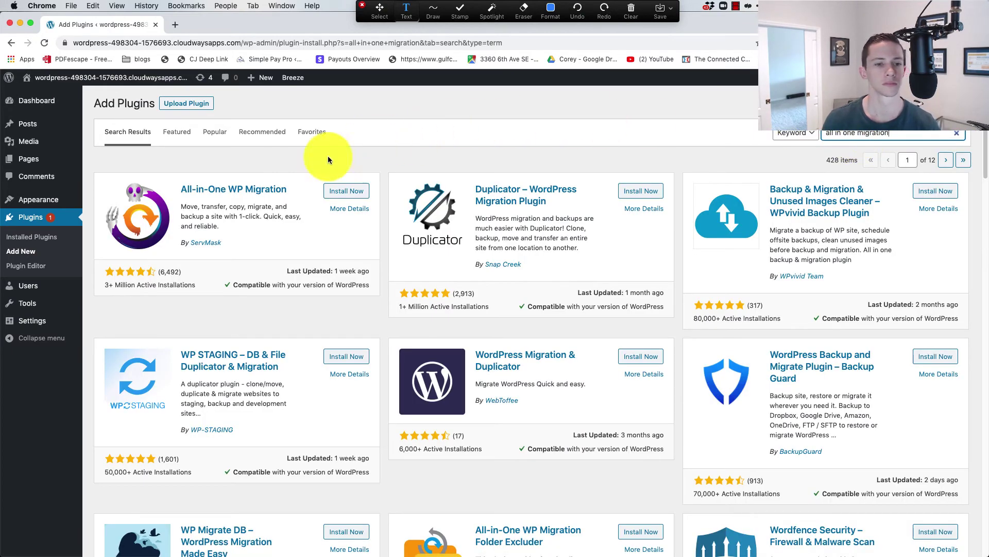
click(334, 192)
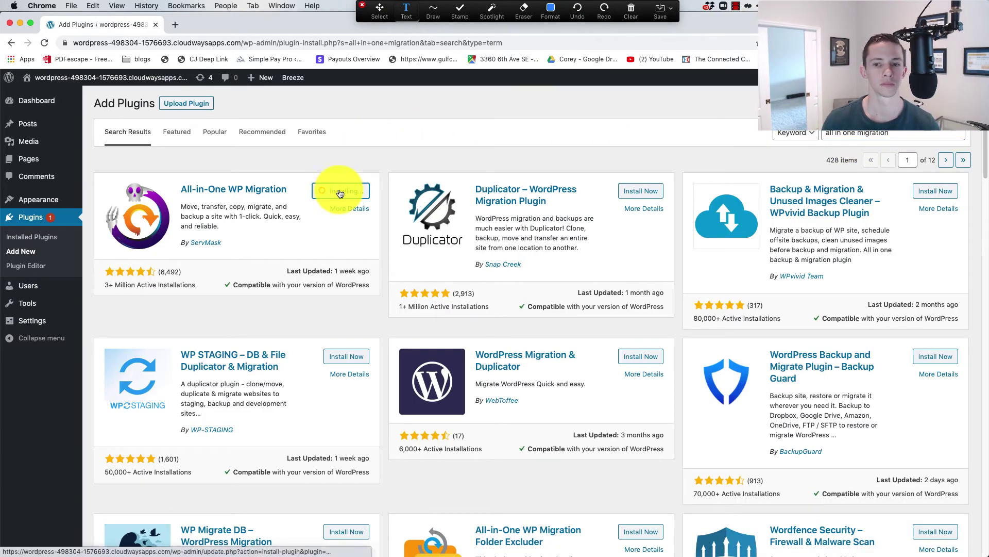
click(344, 187)
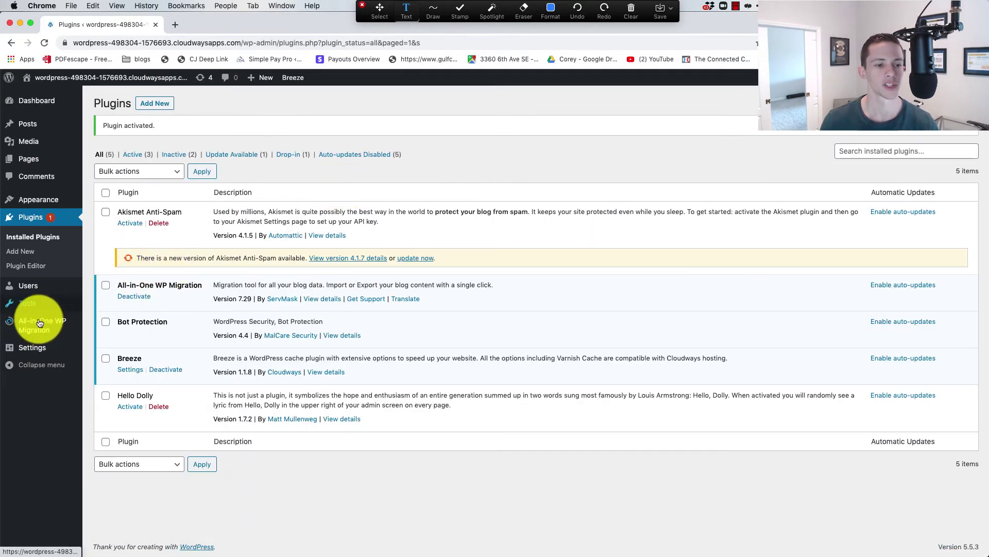
- Open All-in-One WP Migration's Import page on the new site and check the maximum upload file size
mouse_move(39, 323)
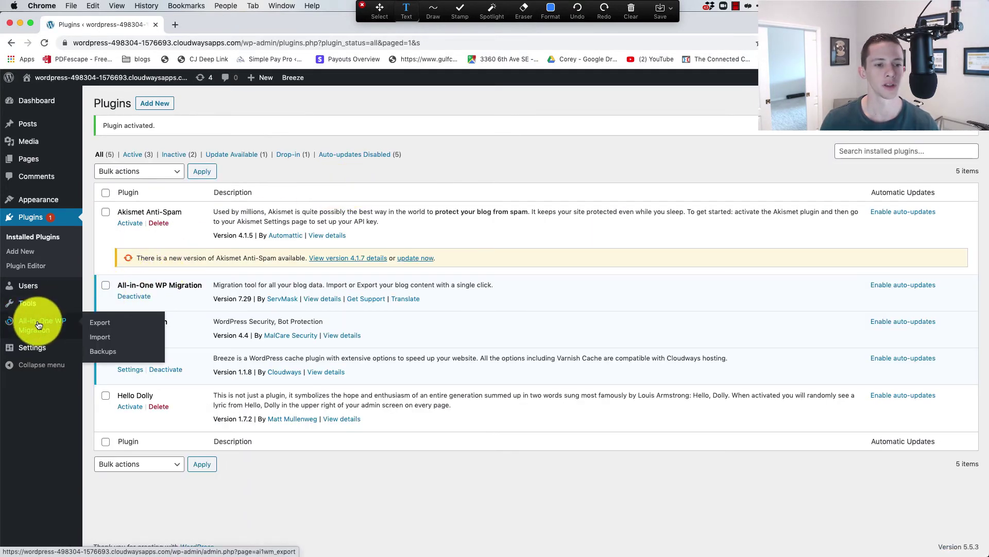
click(95, 337)
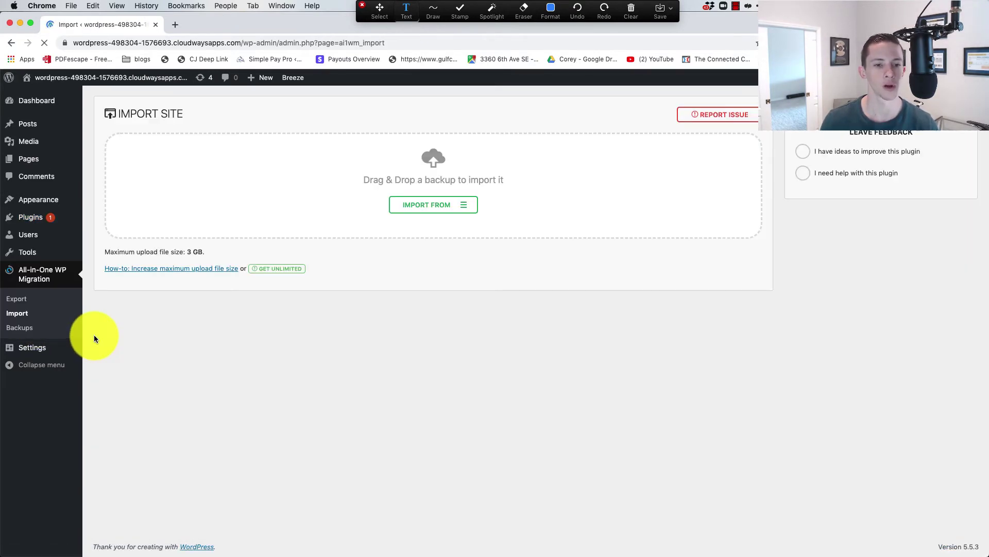
drag(108, 253, 209, 254)
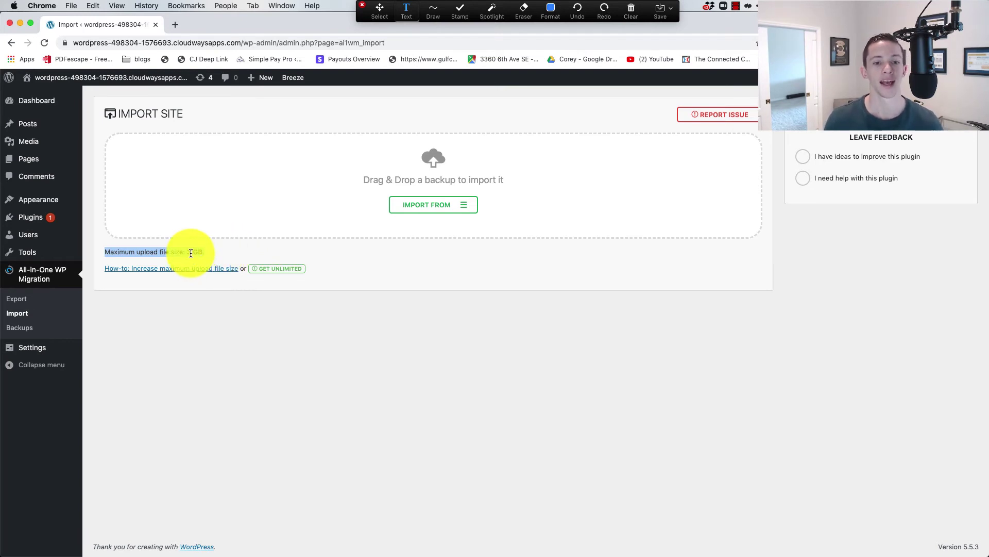
- Open ServMask's guide on increasing the maximum upload file size in a new tab and review its methods, especially contacting the hosting provider
right_click(191, 270)
click(196, 274)
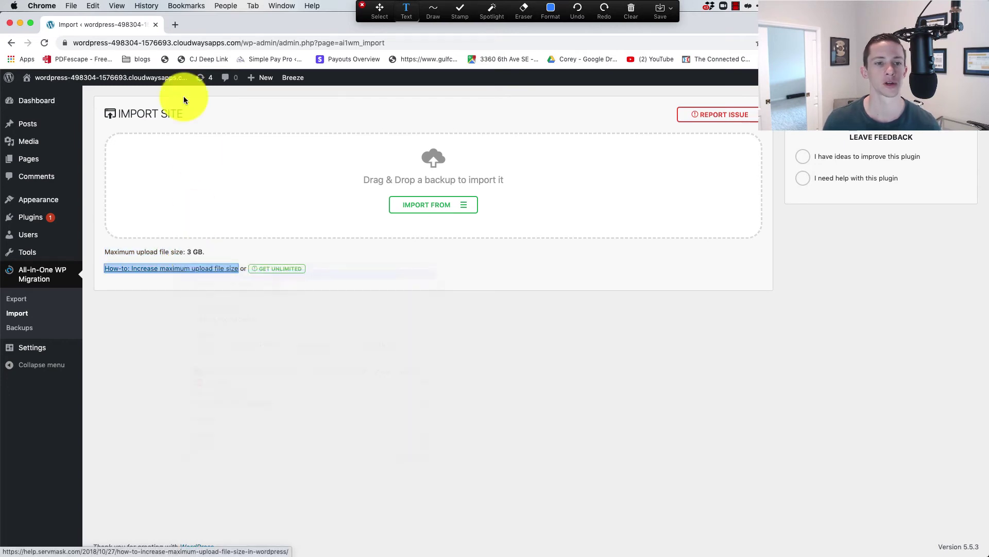
click(202, 26)
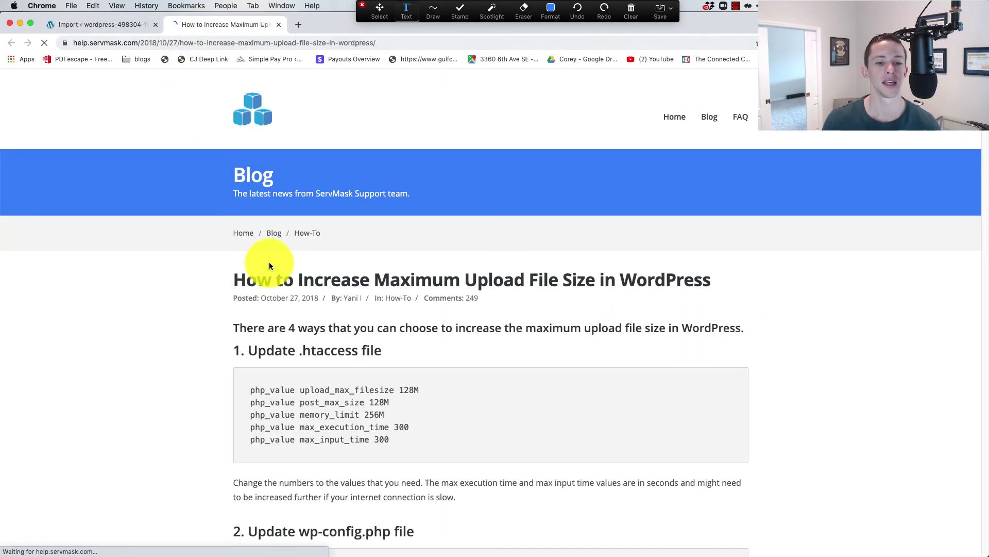
scroll(332, 287, down, 5)
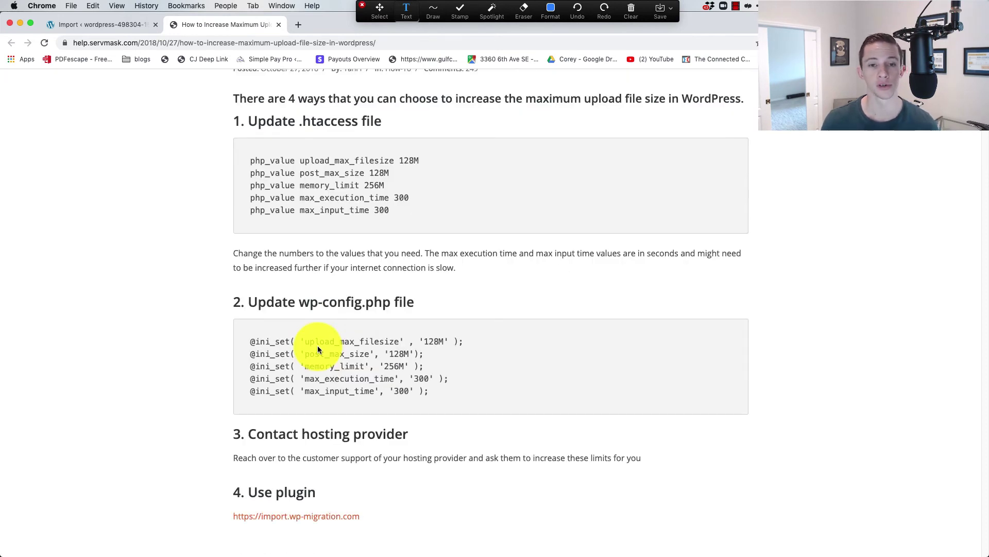
scroll(318, 346, down, 2)
drag(265, 375, 380, 372)
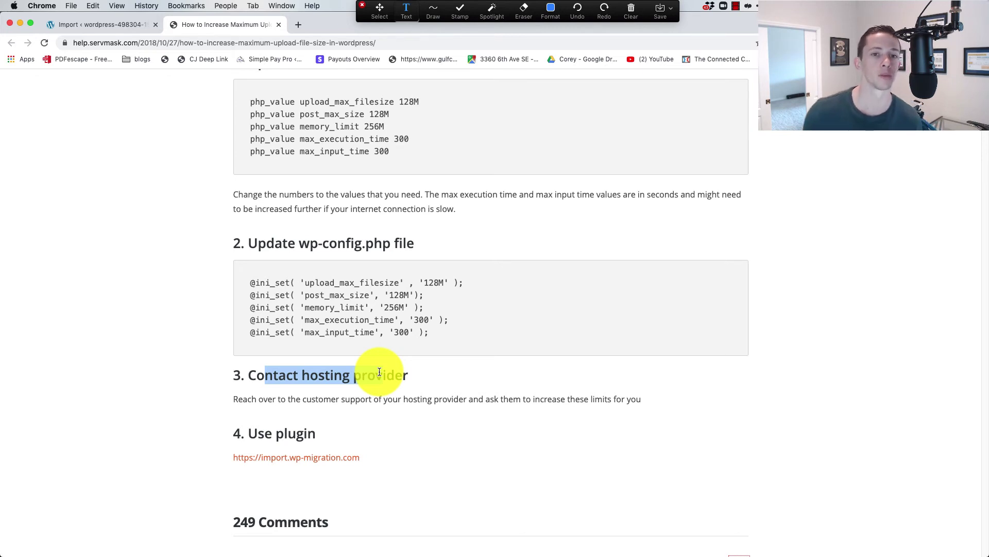
drag(379, 371, 383, 375)
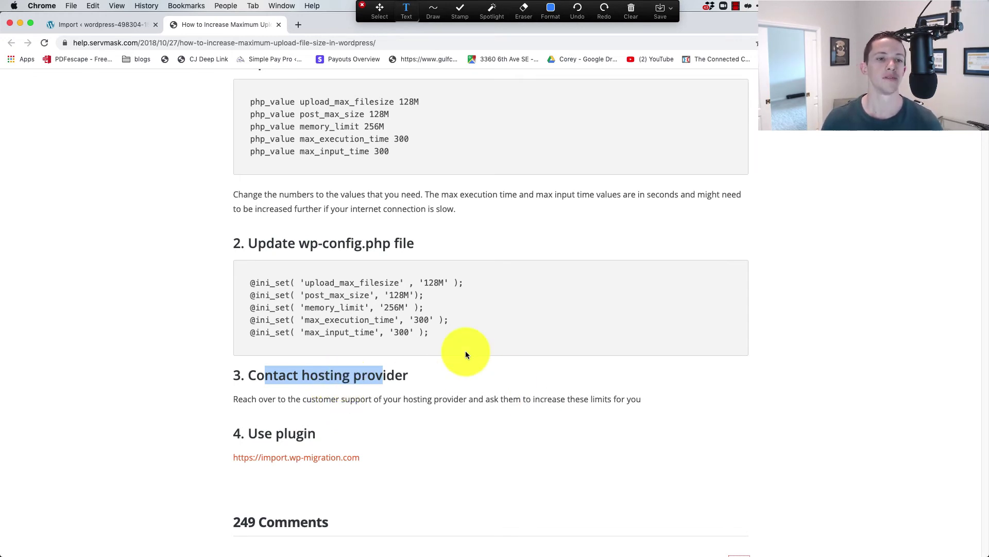
click(98, 28)
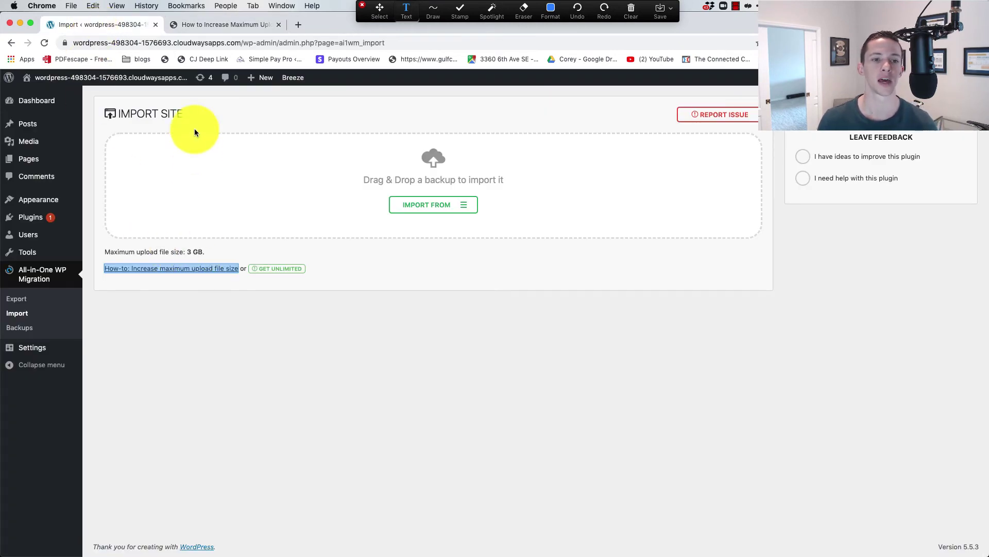
click(246, 26)
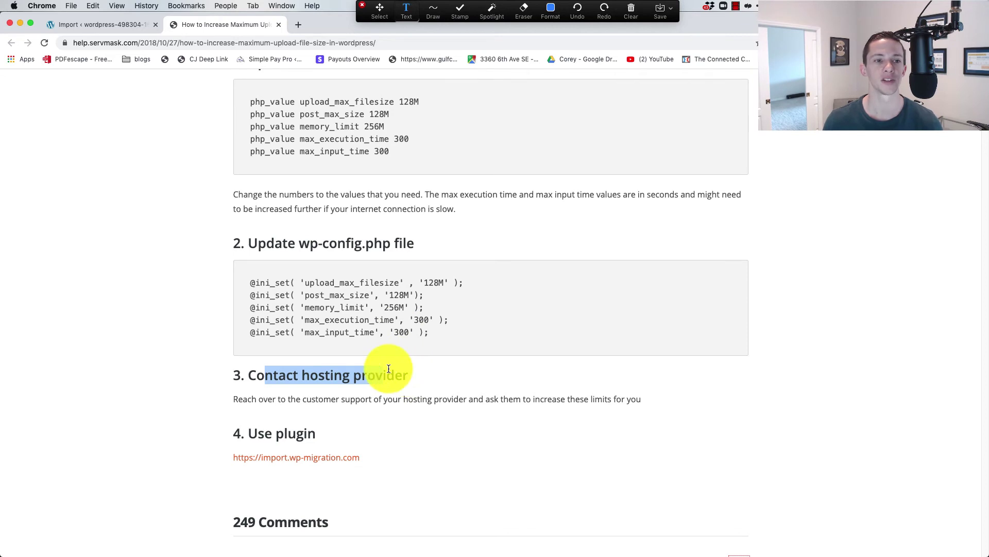
click(94, 25)
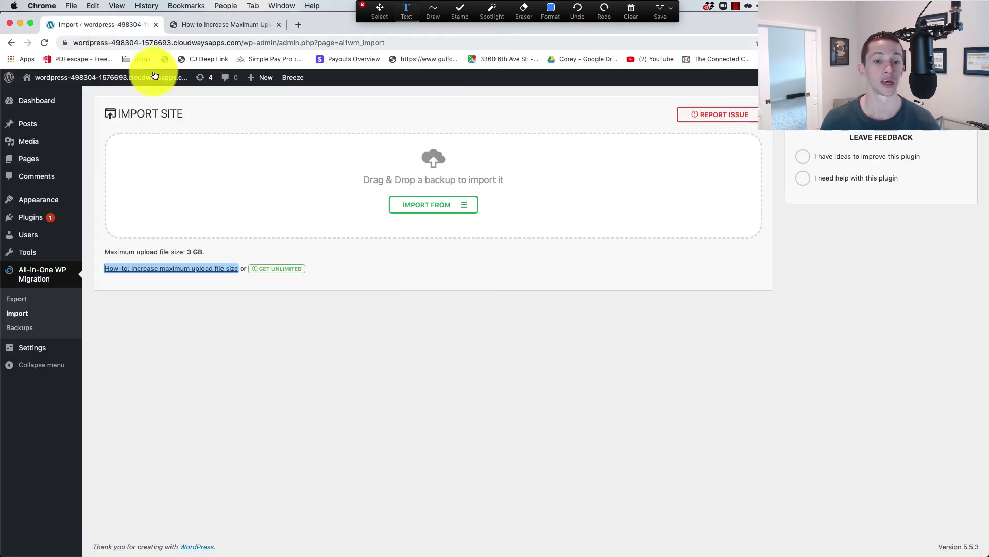
click(166, 330)
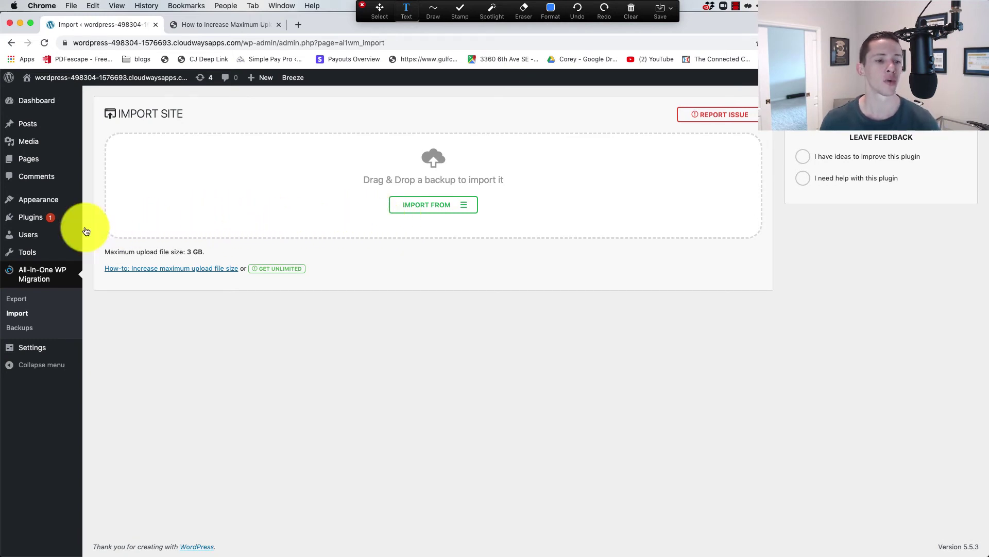
- Upload the plugin file all-in-one-wp-migration-ftp-extension.zip from Downloads to the new site, and install and activate it
mouse_move(43, 217)
click(104, 232)
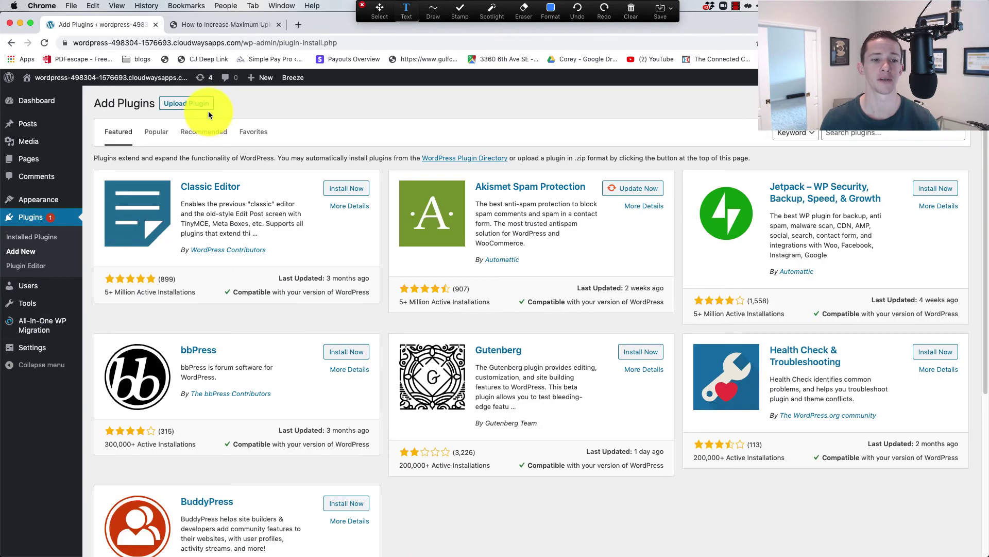
click(207, 105)
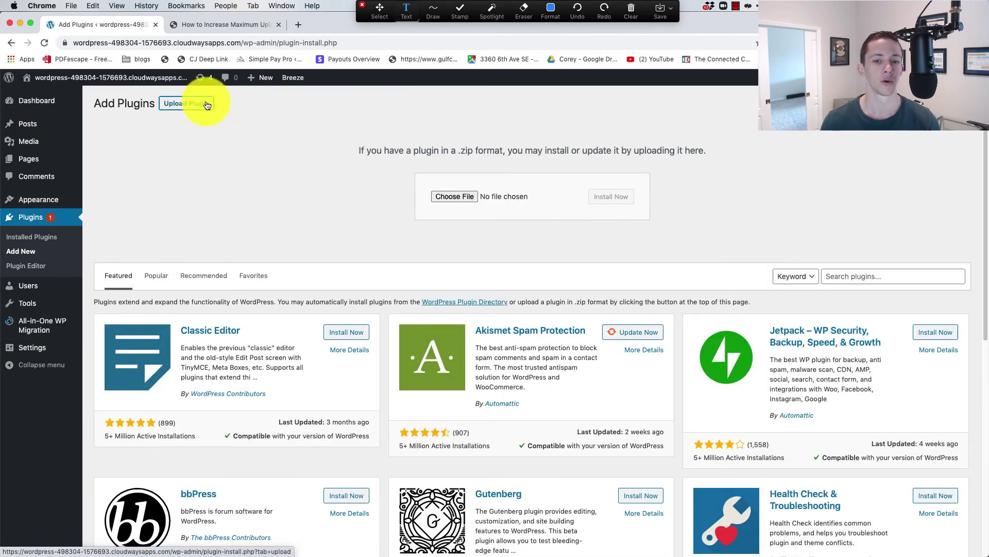
click(449, 197)
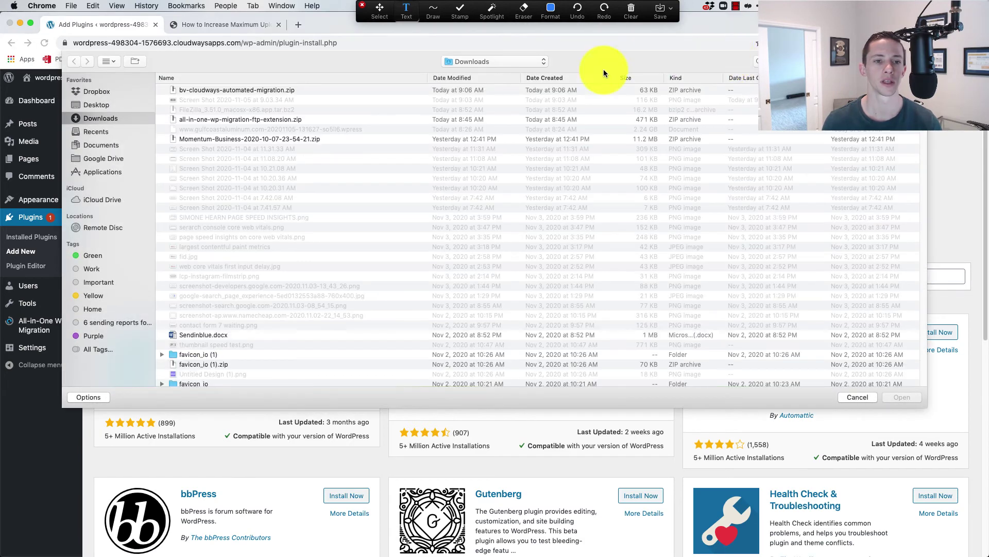
click(241, 120)
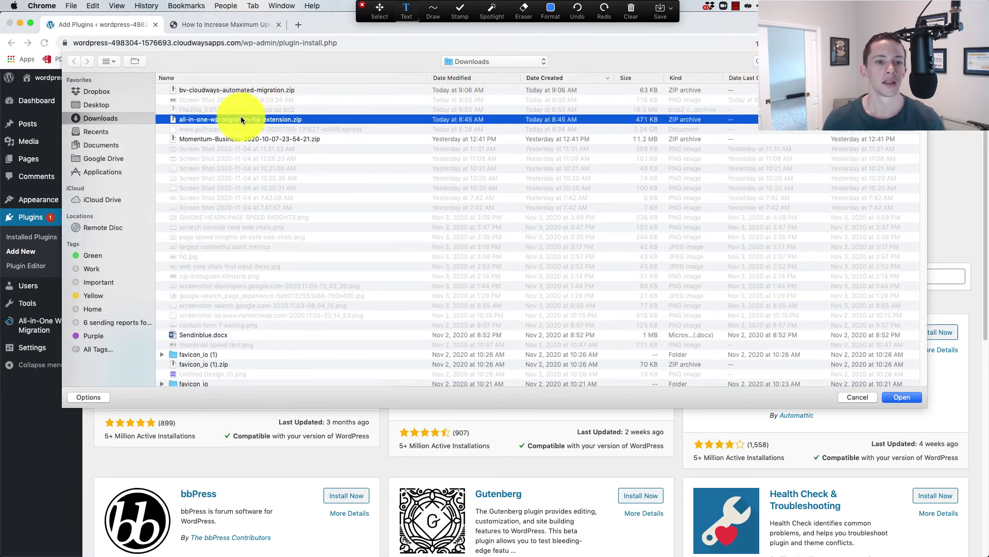
click(901, 397)
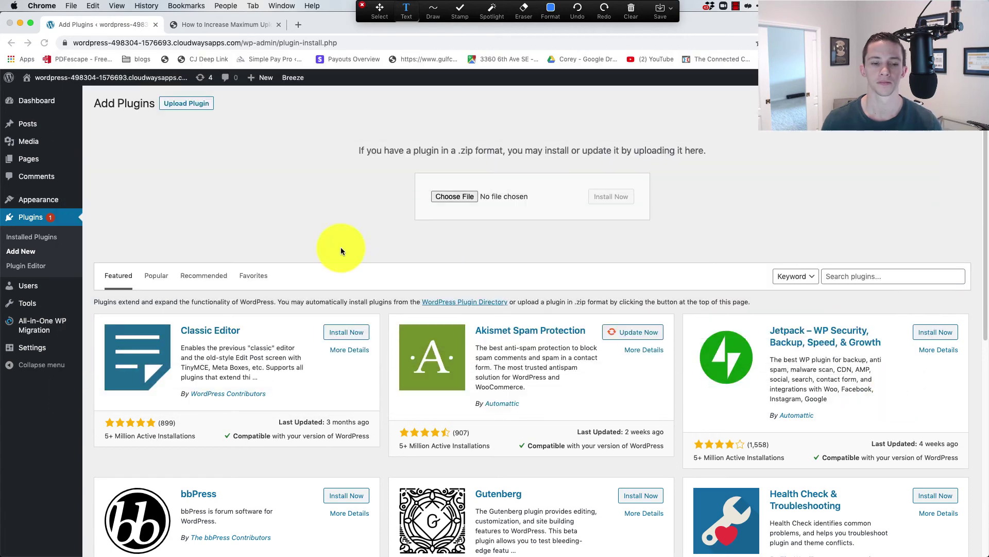
click(602, 200)
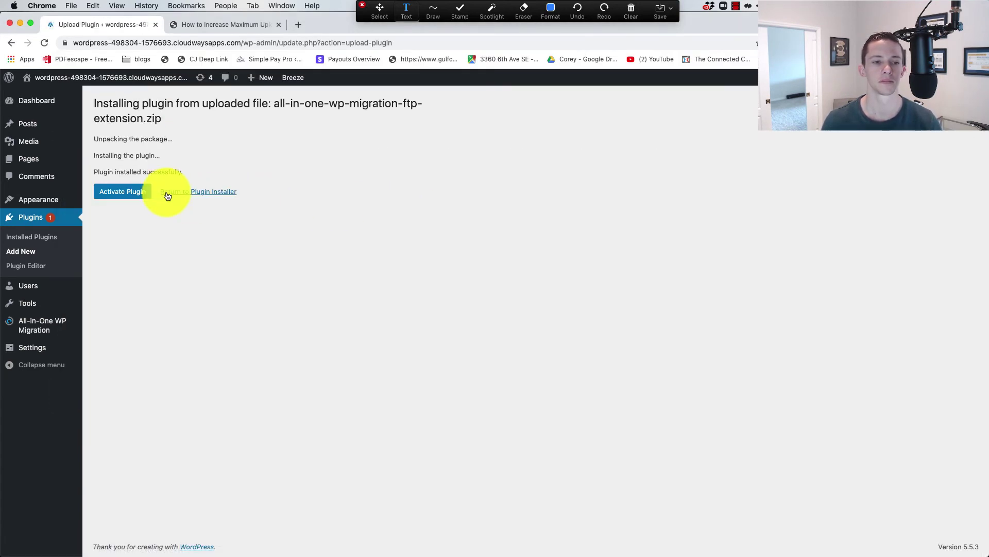
click(131, 196)
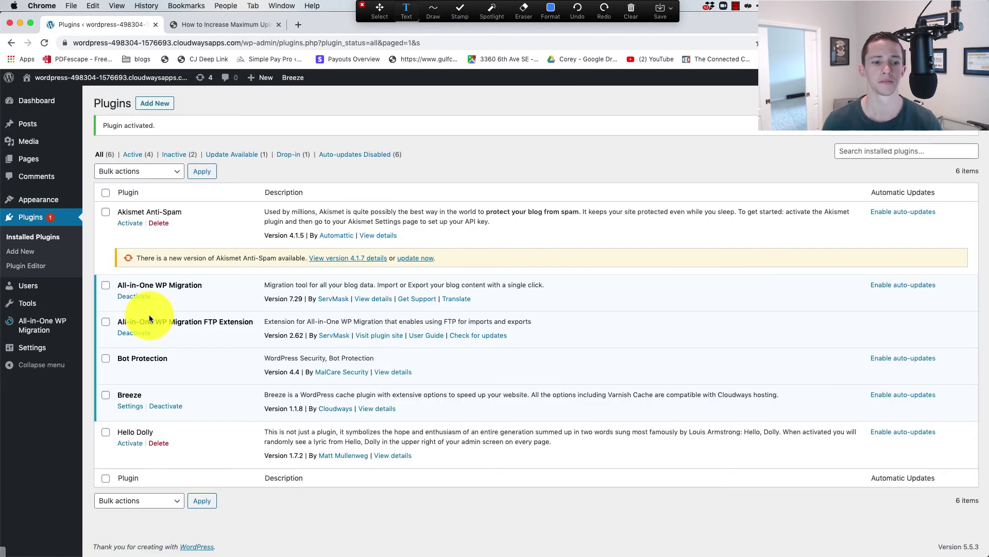
- Open All-in-One WP Migration's Import page on the new site and cancel the running download of the .wpress backup
mouse_move(80, 325)
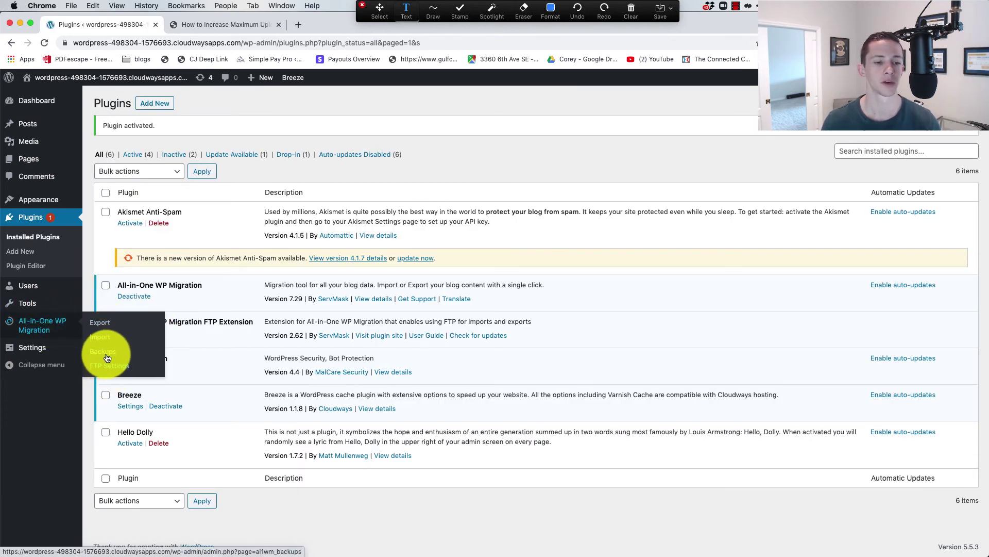
click(98, 336)
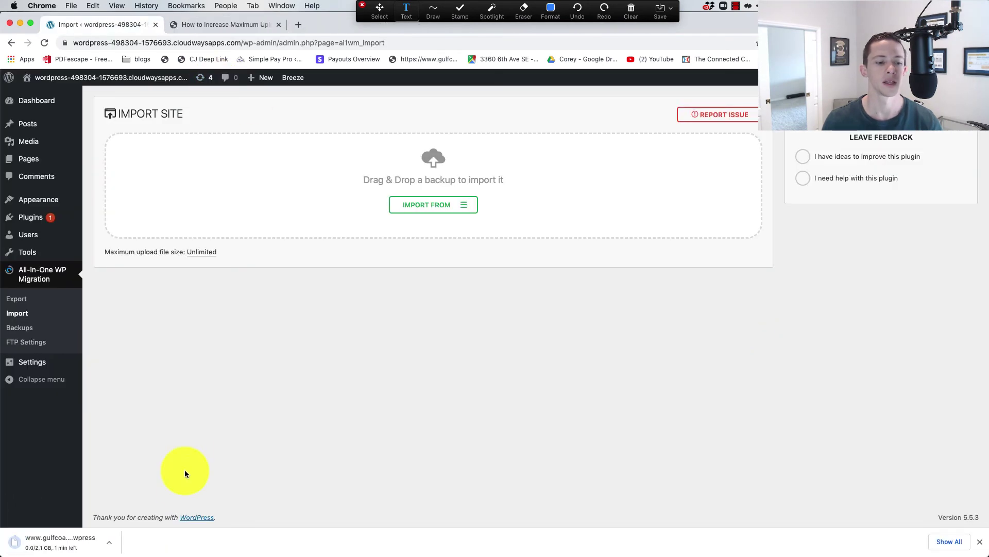
click(109, 541)
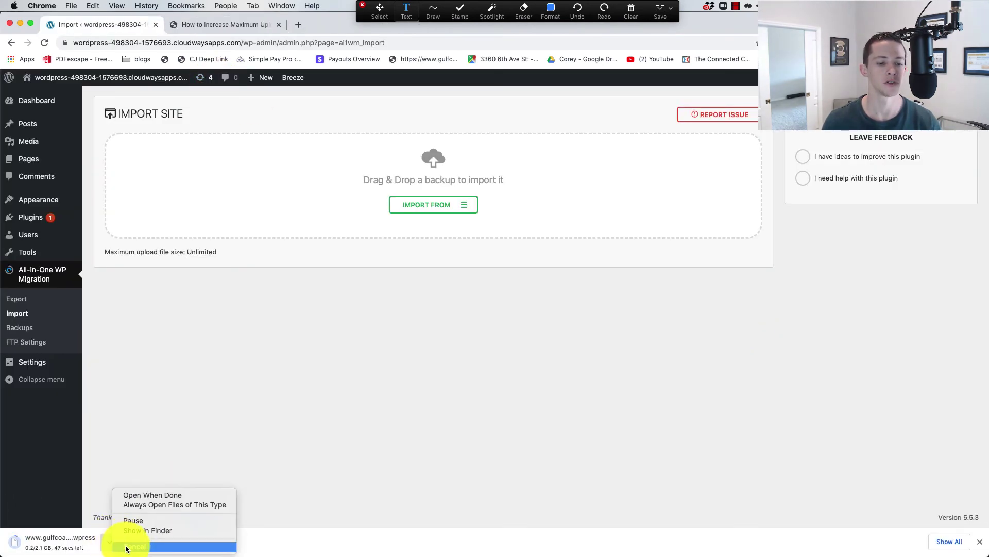
click(135, 546)
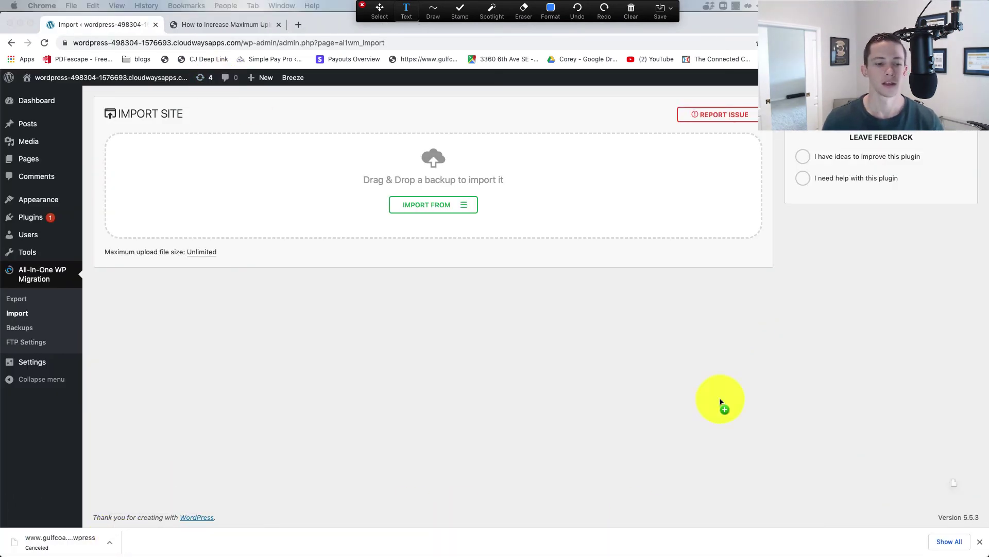
- Import the site's backup file into the new site, agree to overwrite the existing website, and finish the import
drag(722, 404, 334, 186)
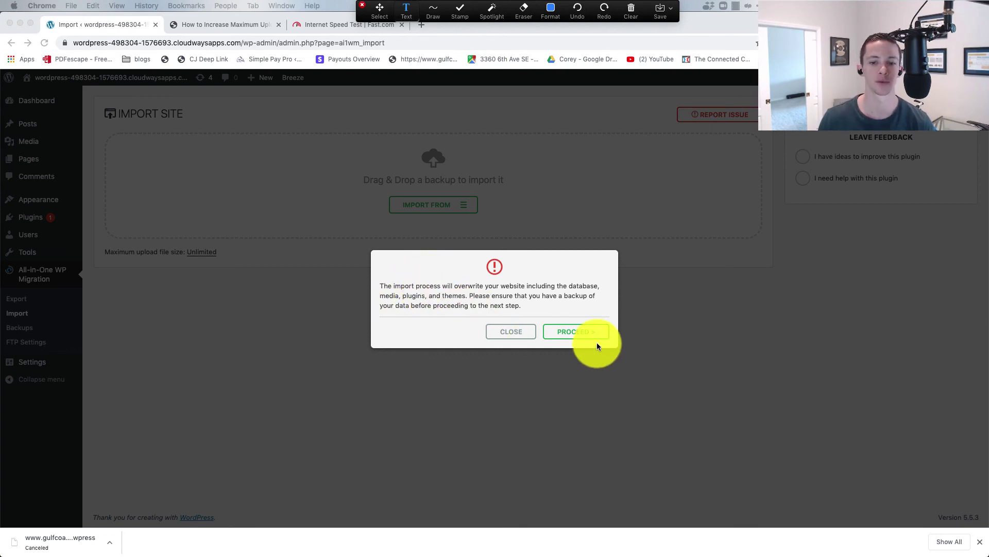
click(556, 298)
click(567, 331)
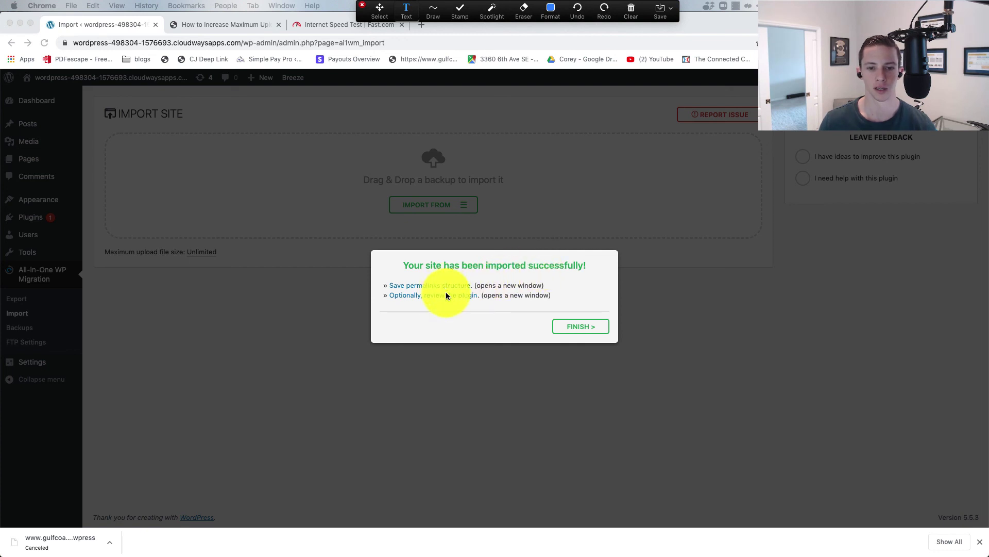
click(456, 310)
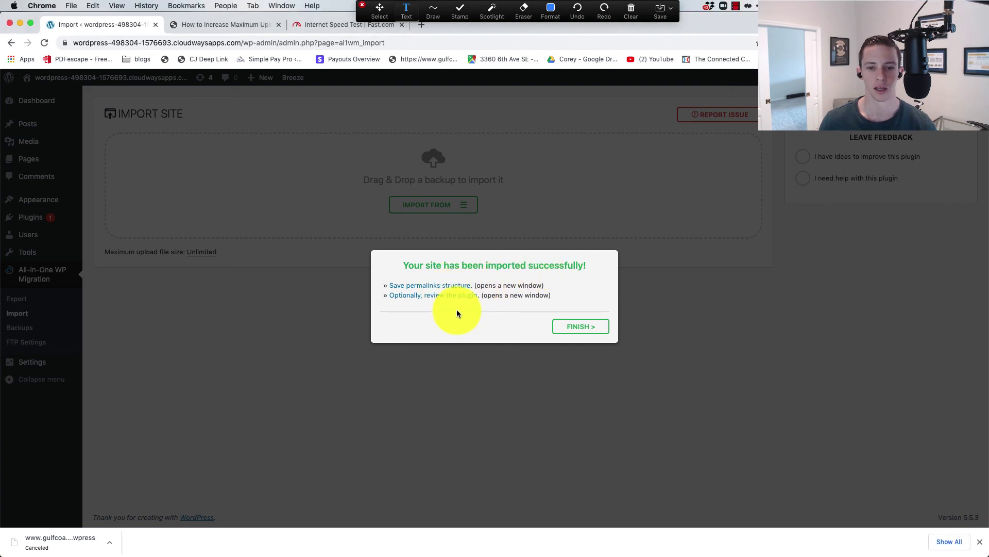
click(581, 328)
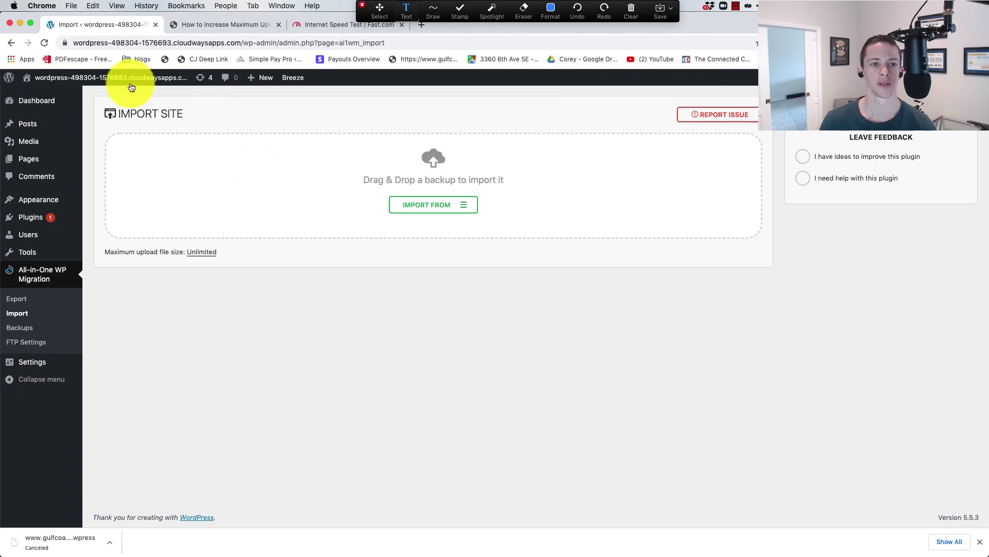
- Open the new site's front end in a new tab and reload the Import page in the admin
mouse_move(123, 78)
right_click(53, 97)
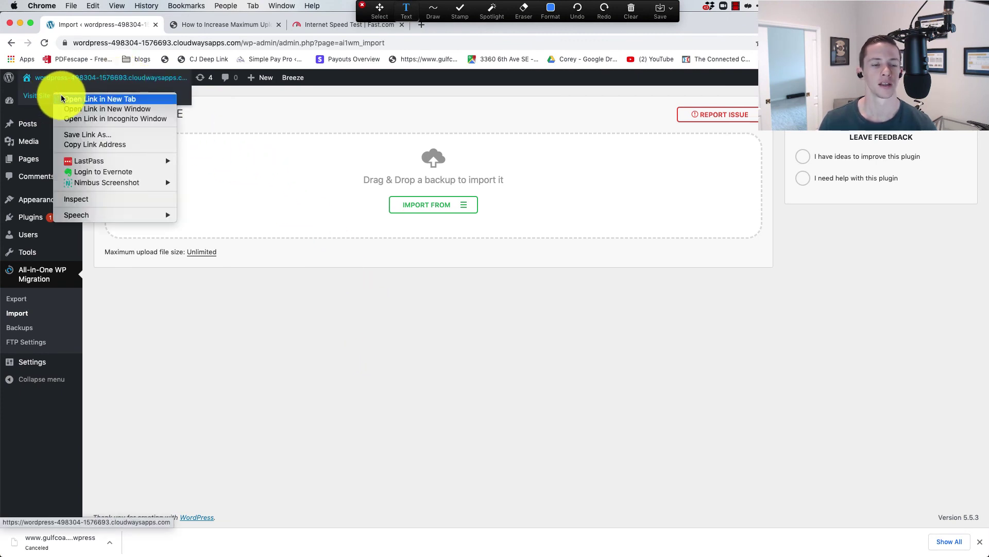
click(60, 98)
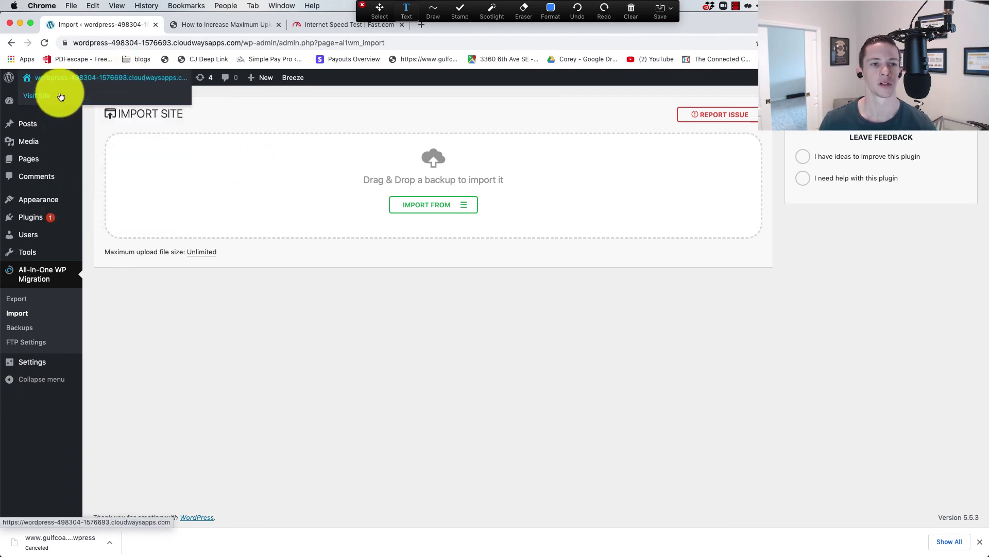
click(42, 42)
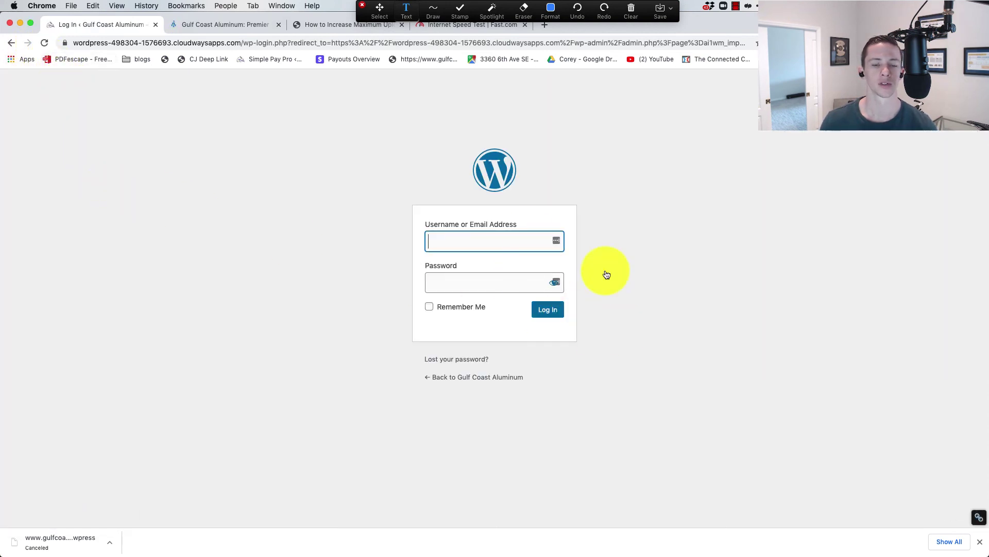
- Look through the imported homepage on the temporary Cloudways address
click(225, 24)
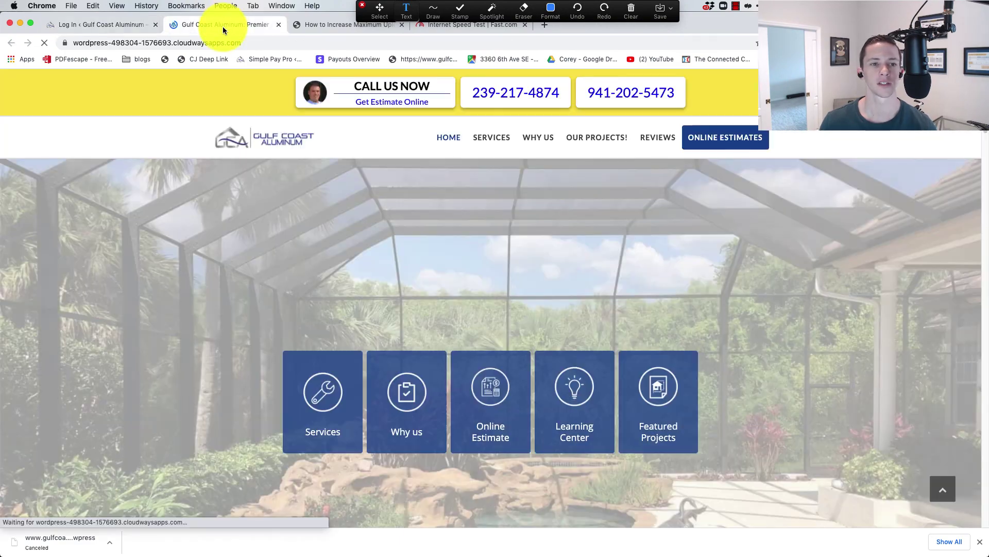
scroll(210, 208, down, 5)
scroll(210, 208, down, 15)
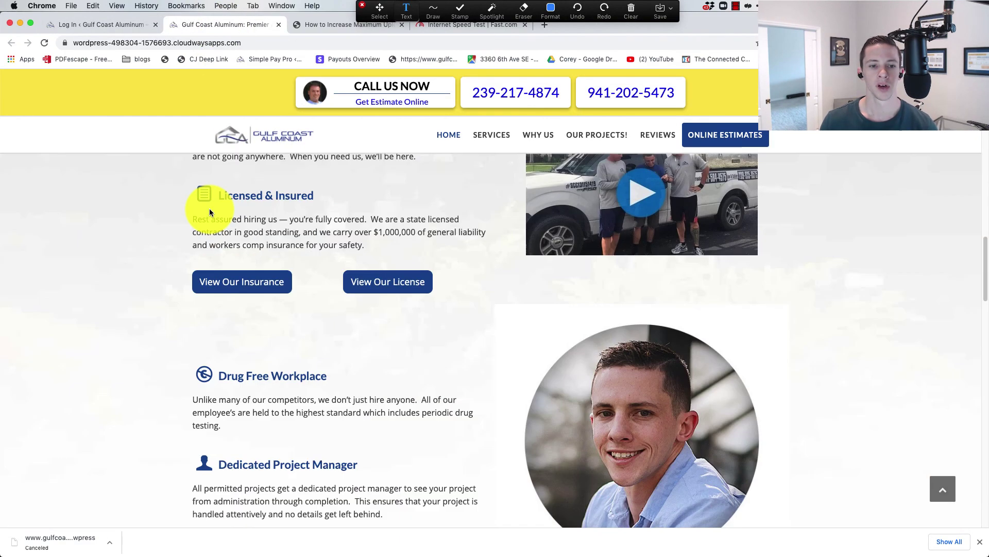
scroll(209, 208, up, 5)
scroll(212, 212, up, 15)
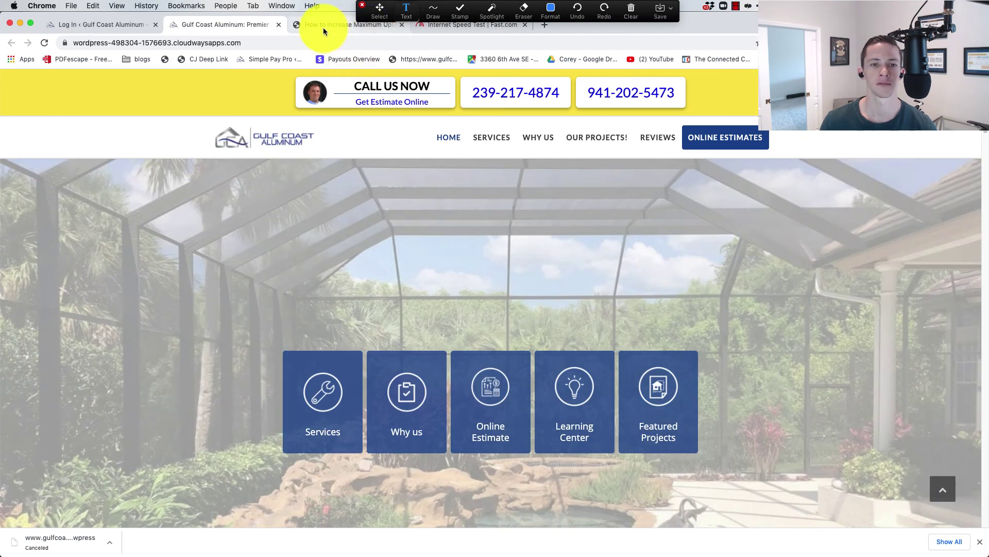
- Load gulfcoastaluminum.com in place of the ServMask guide and look through the original homepage for comparison
click(323, 26)
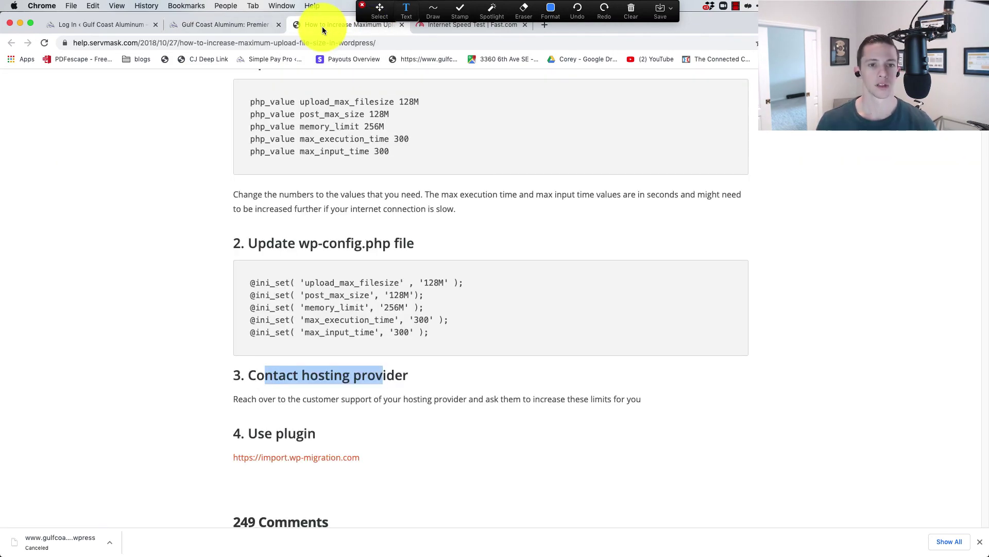
click(323, 42)
text(gulfcoastaluminum.com)
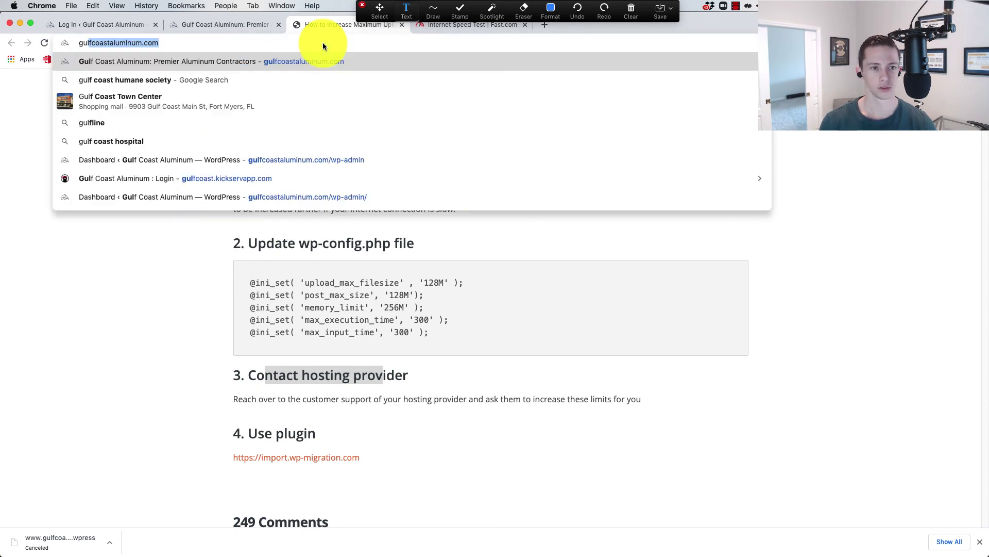
key(Return)
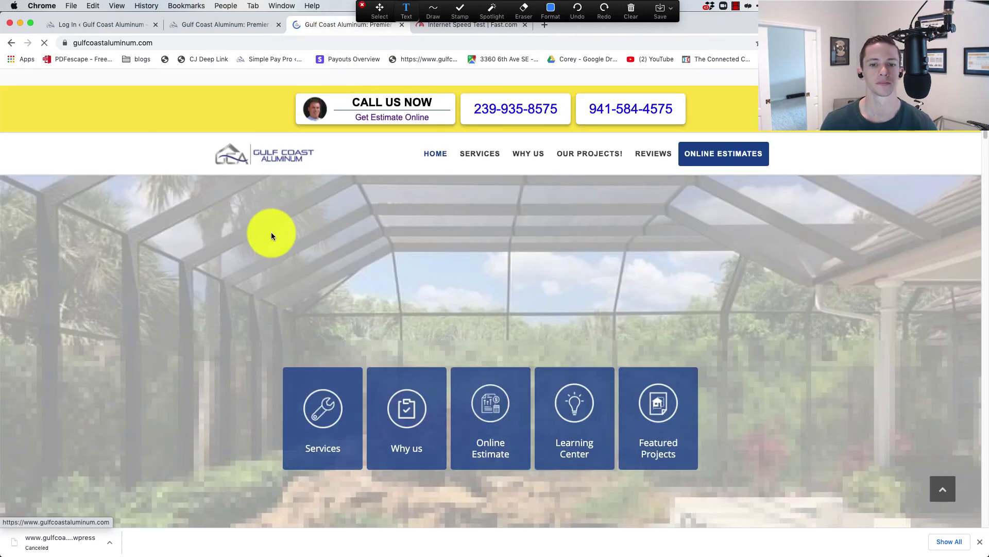
scroll(262, 292, down, 15)
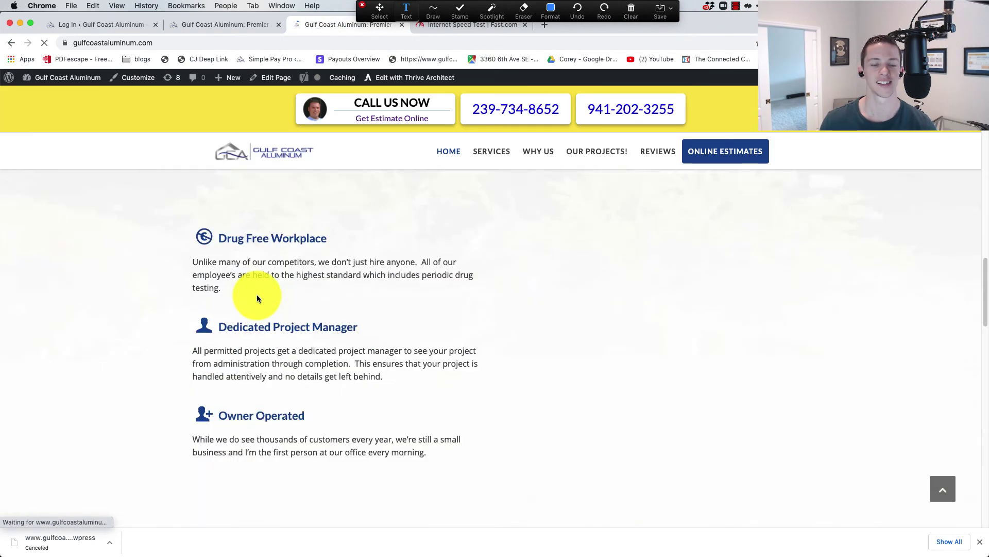
scroll(256, 295, up, 15)
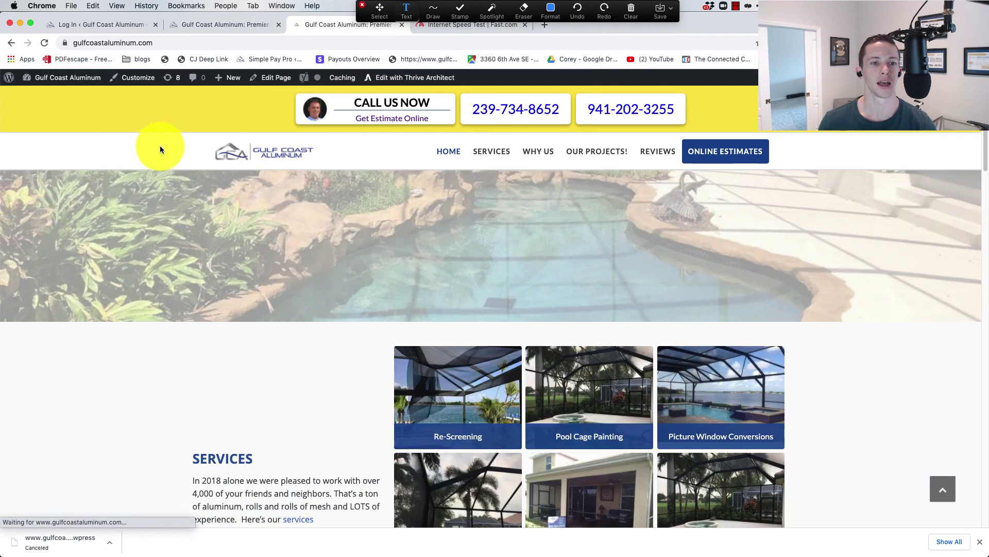
- Log back in to the new site's WordPress admin and review the imported homepage again
click(193, 26)
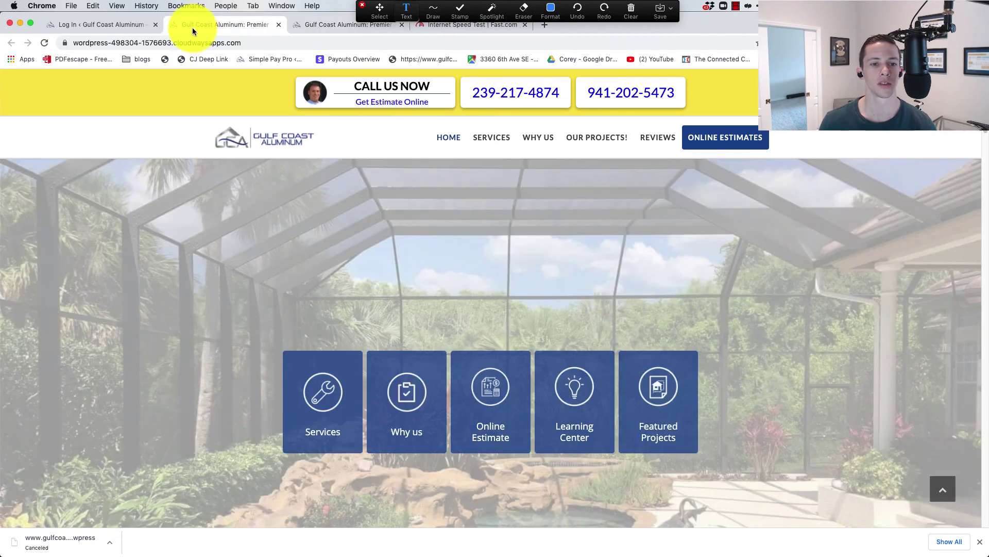
click(105, 26)
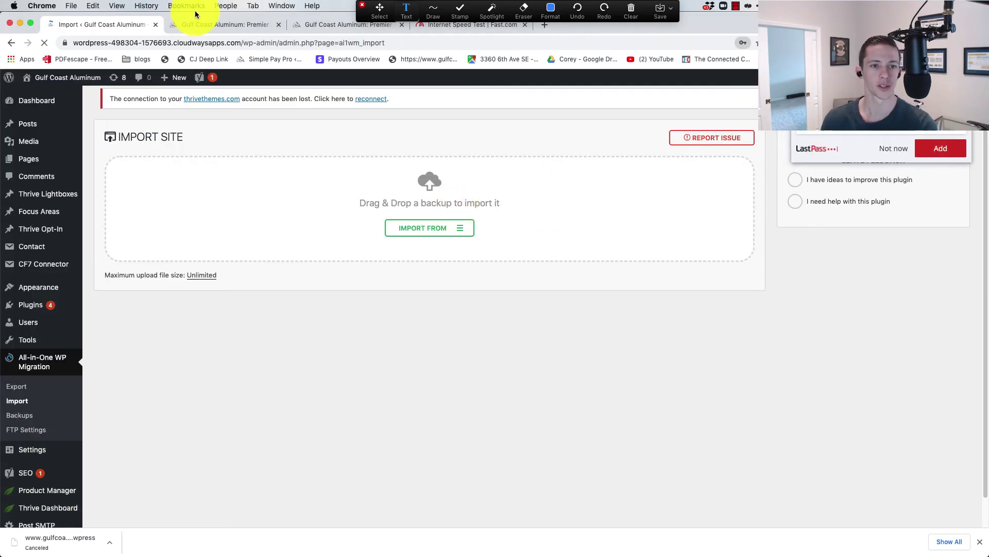
click(199, 21)
scroll(233, 161, down, 10)
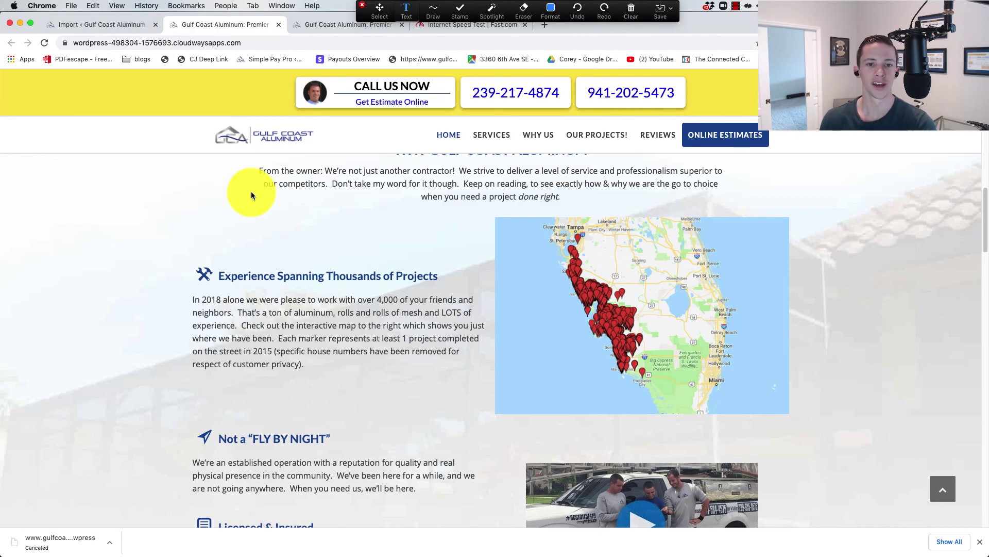